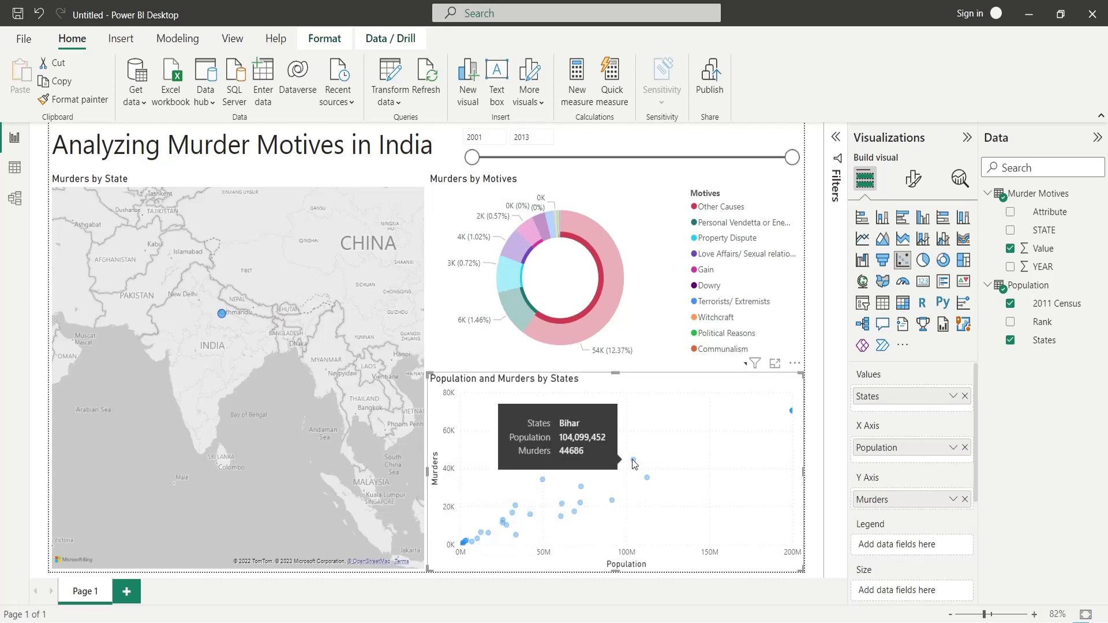
Step: Preview cross-filtering by selecting motive slices on the donut and a state bubble on the map
click(794, 416)
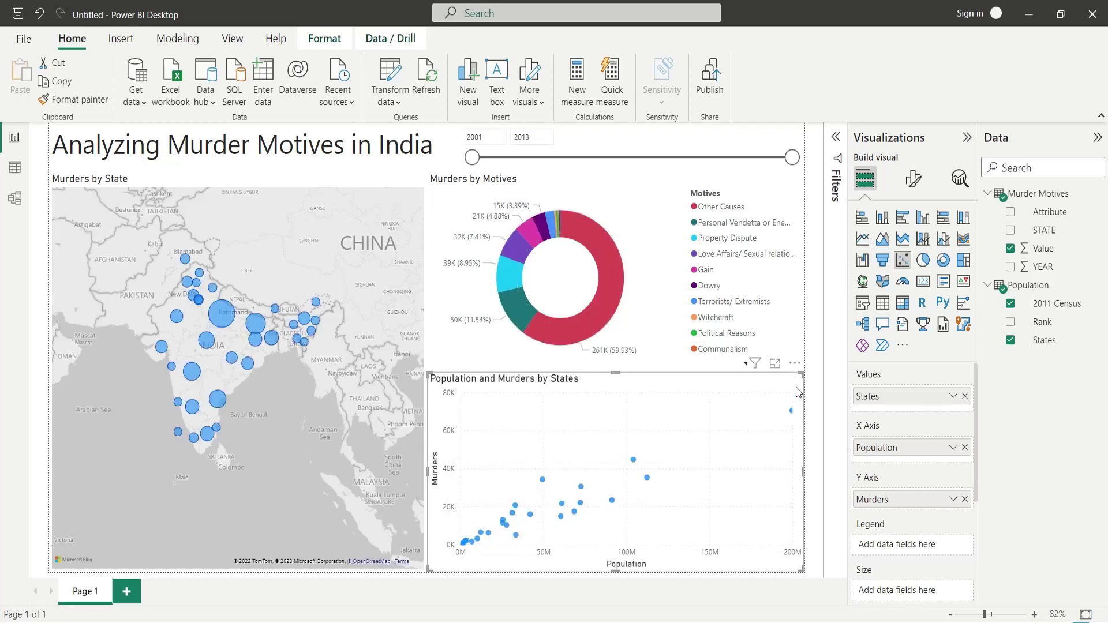
click(520, 321)
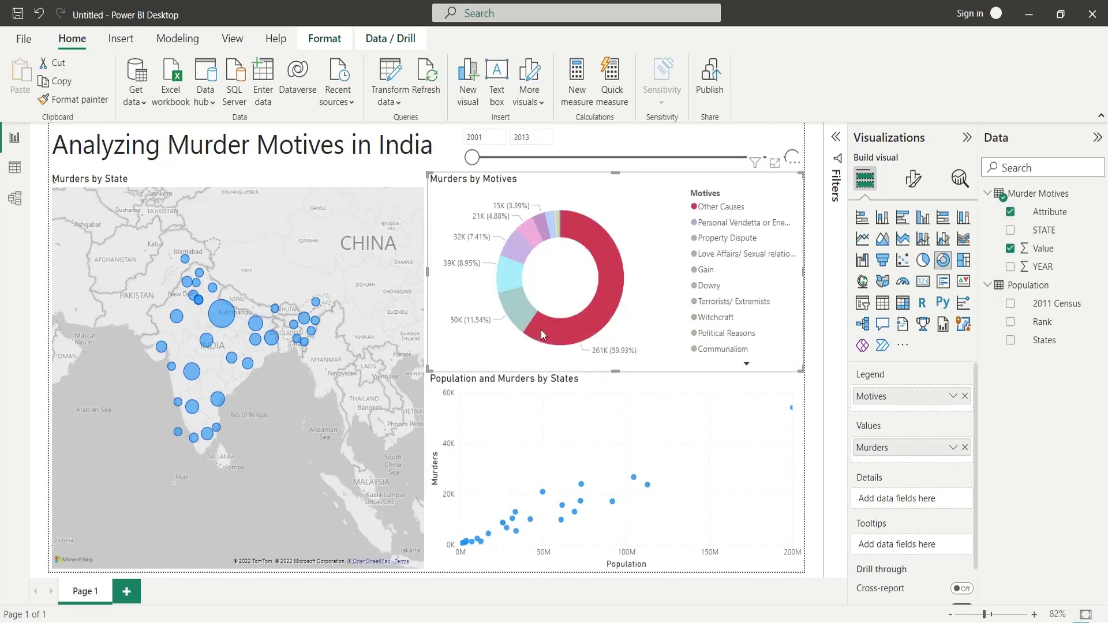
click(511, 268)
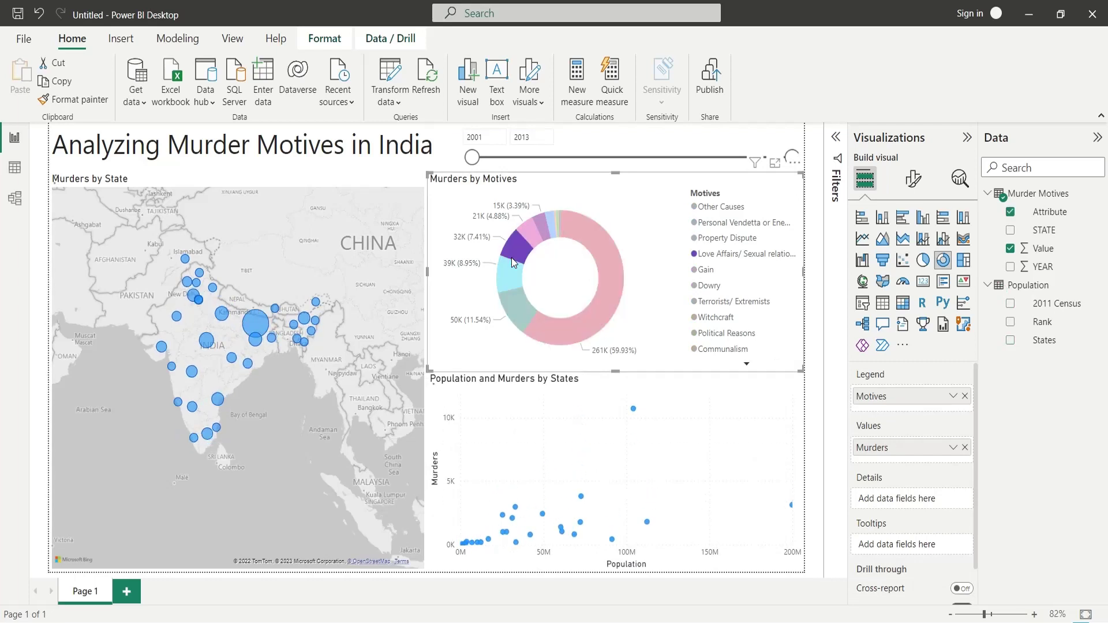
click(536, 236)
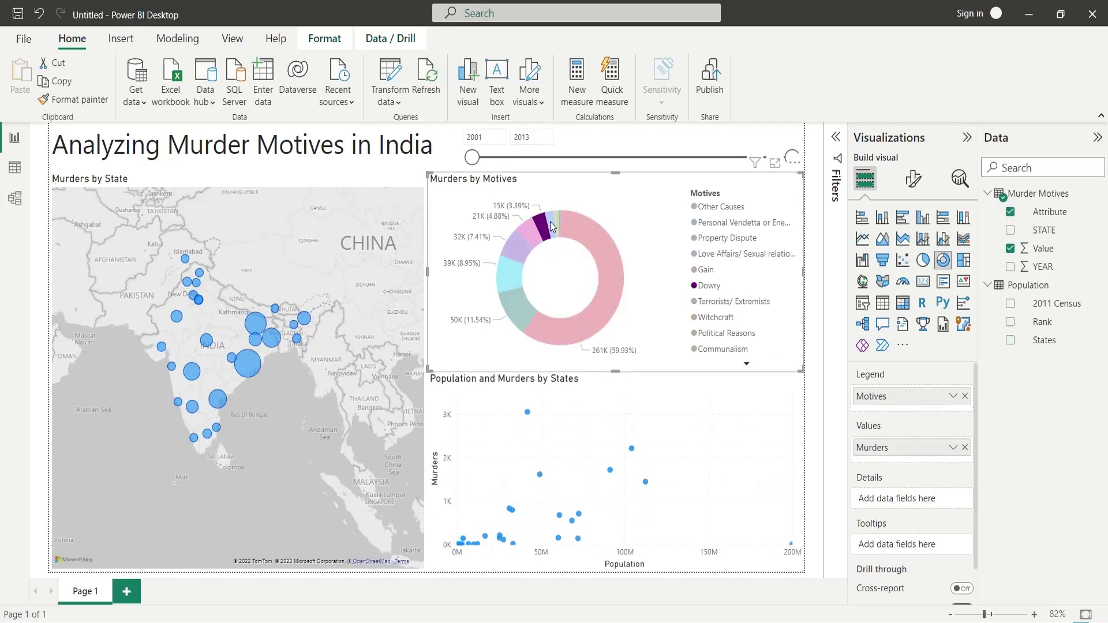
click(550, 221)
click(557, 220)
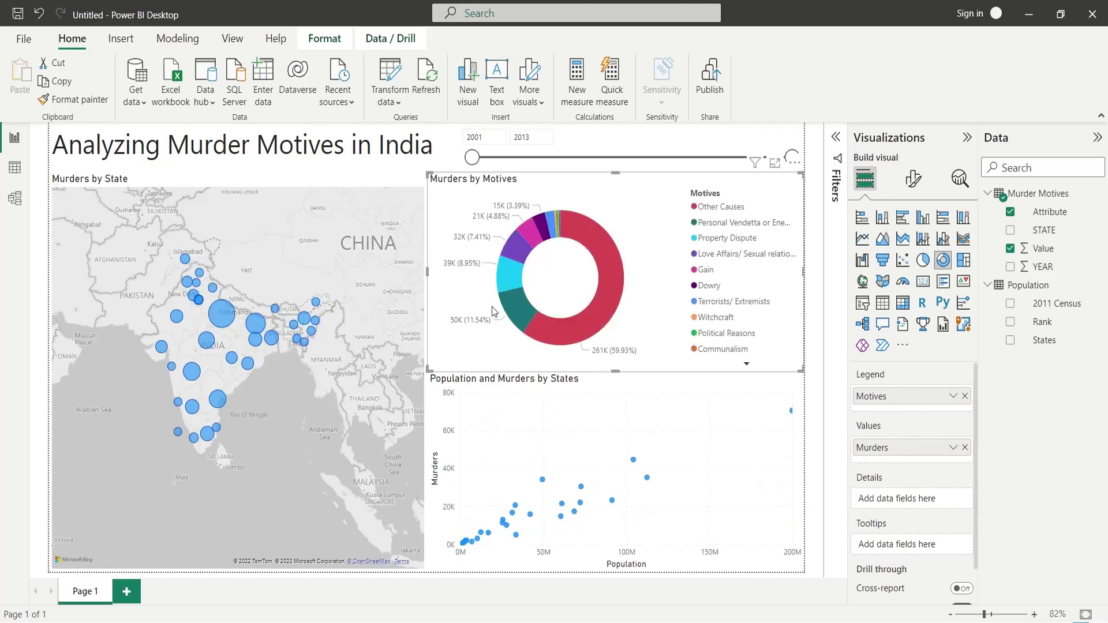
click(223, 319)
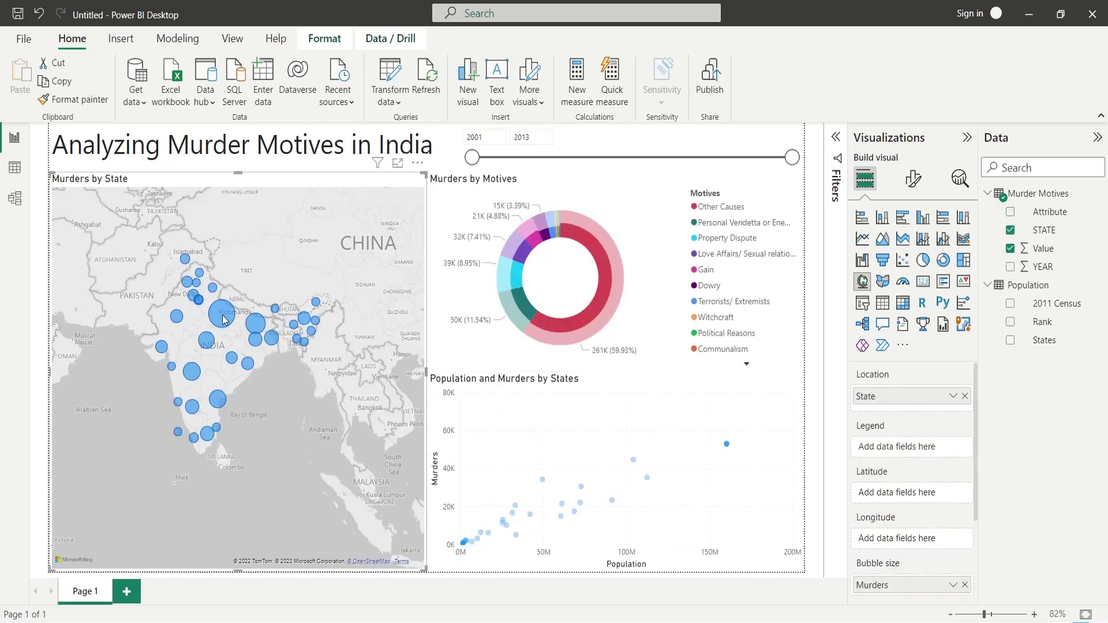
Step: Clear the map selection, then connect to Murder Motives.csv as a Text/CSV source
click(821, 559)
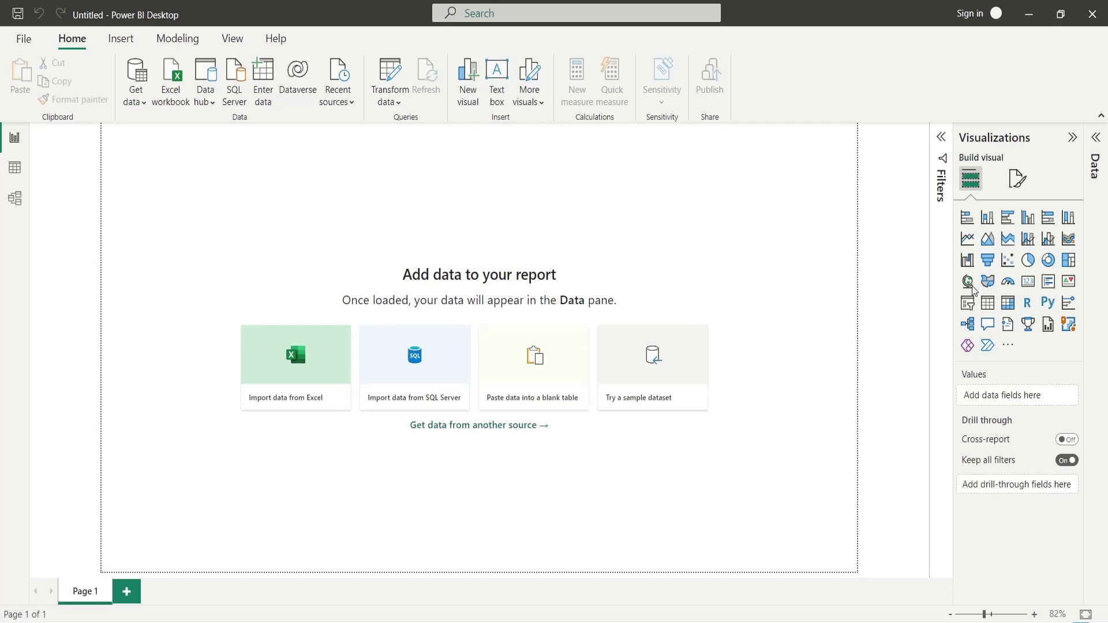
click(1098, 173)
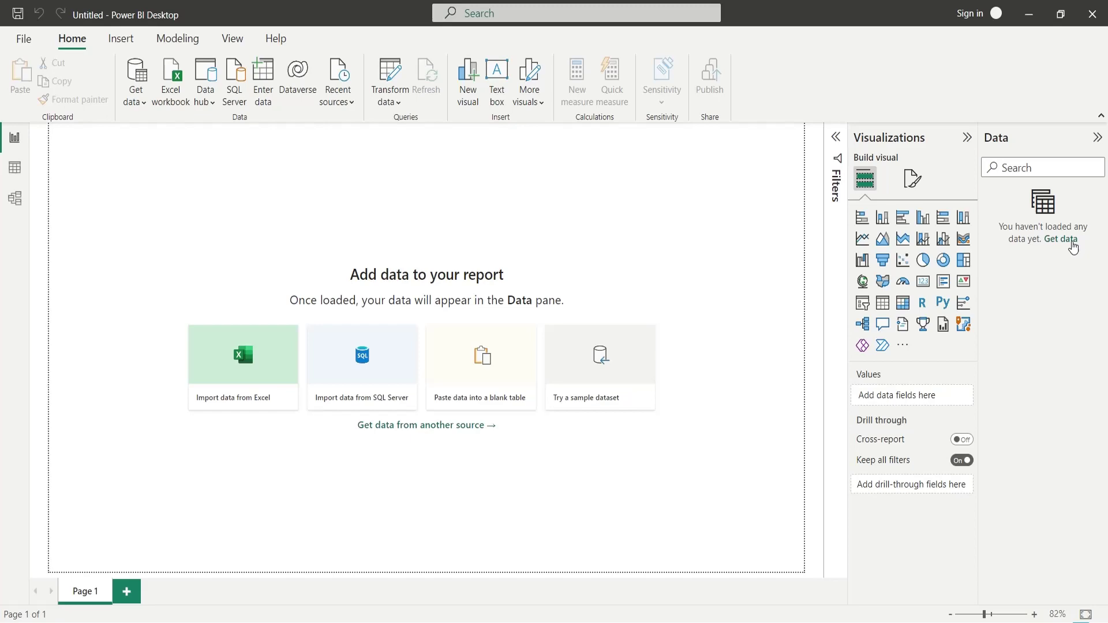
click(1062, 239)
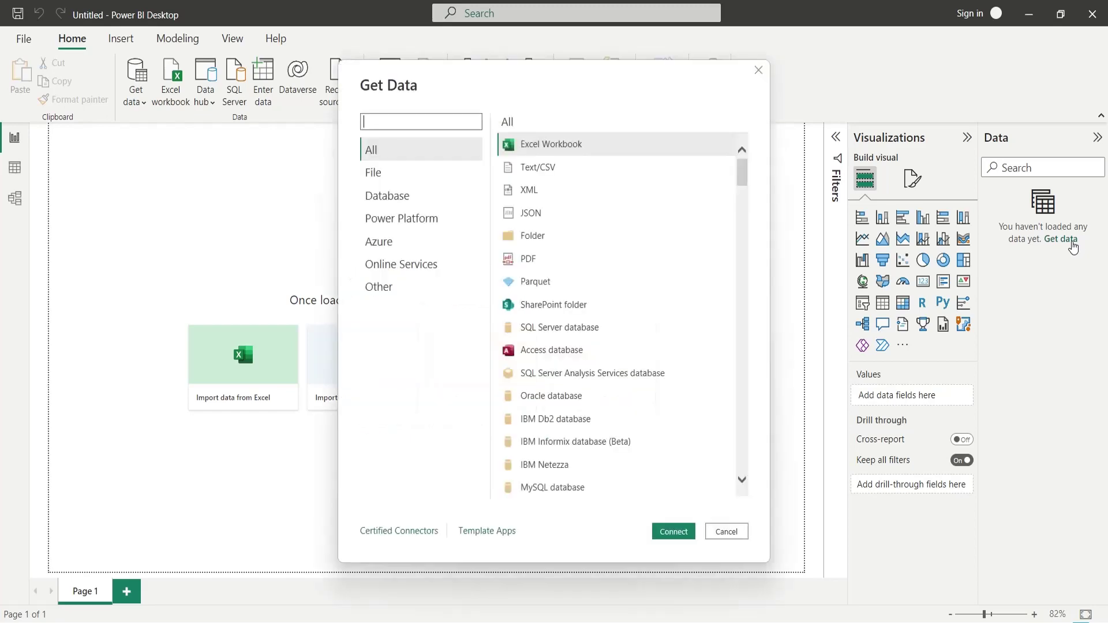
click(569, 169)
click(676, 531)
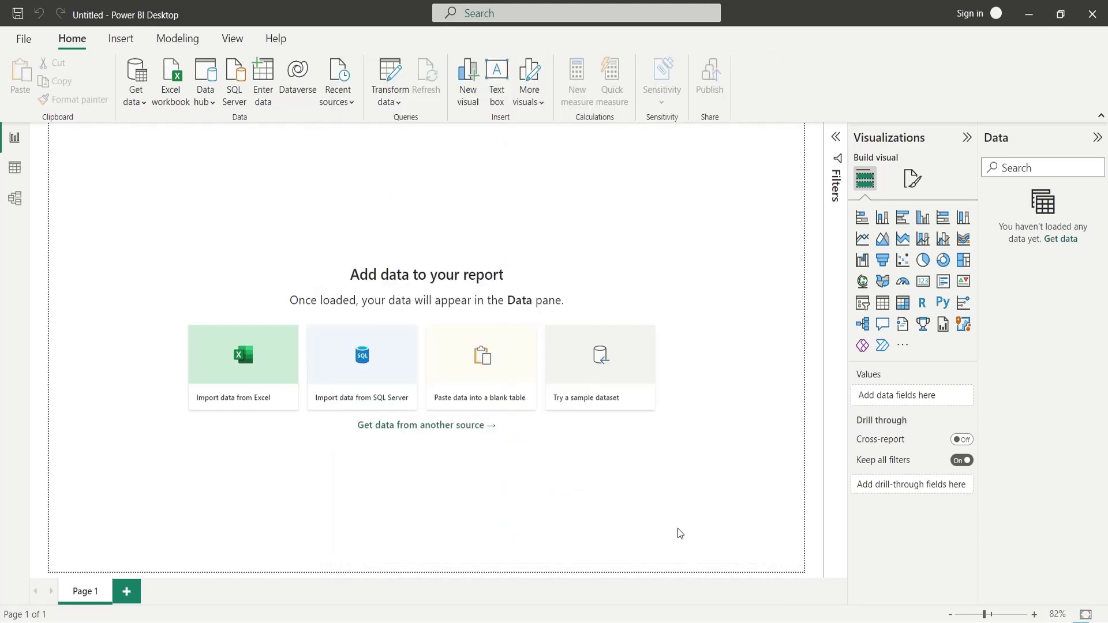
click(175, 127)
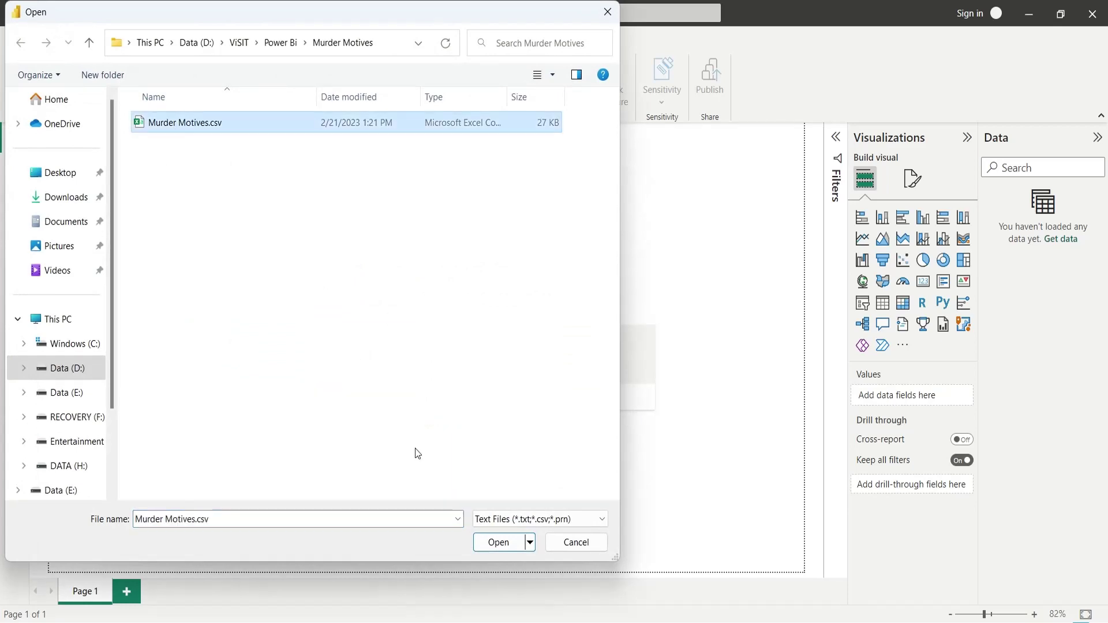
click(482, 547)
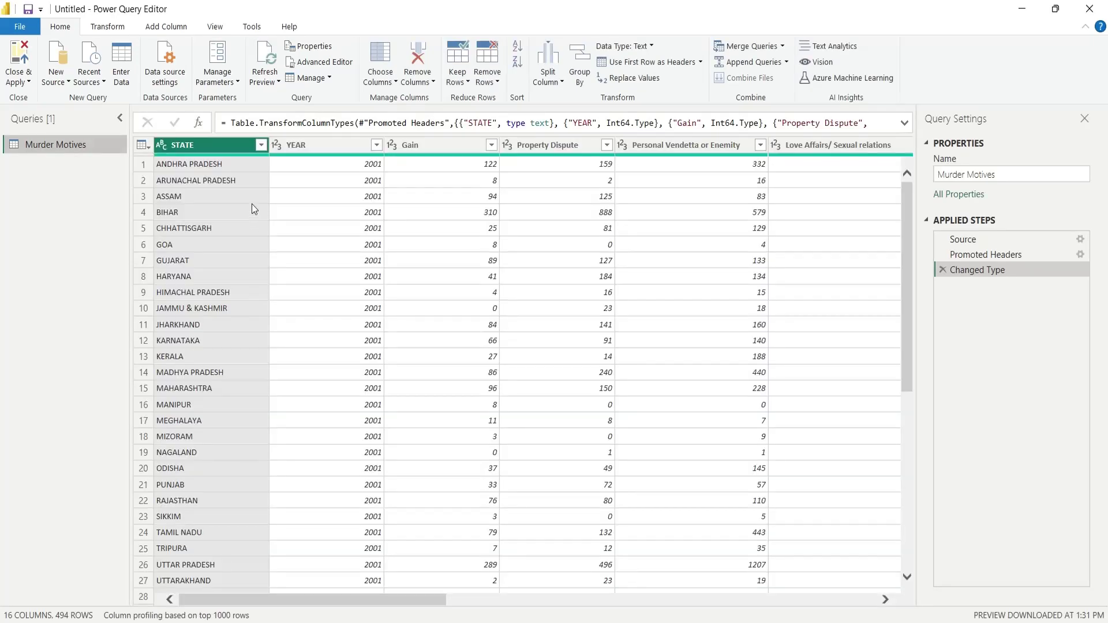
Step: Filter STATE to exclude the all-India, state and union-territory TOTAL entries
click(261, 146)
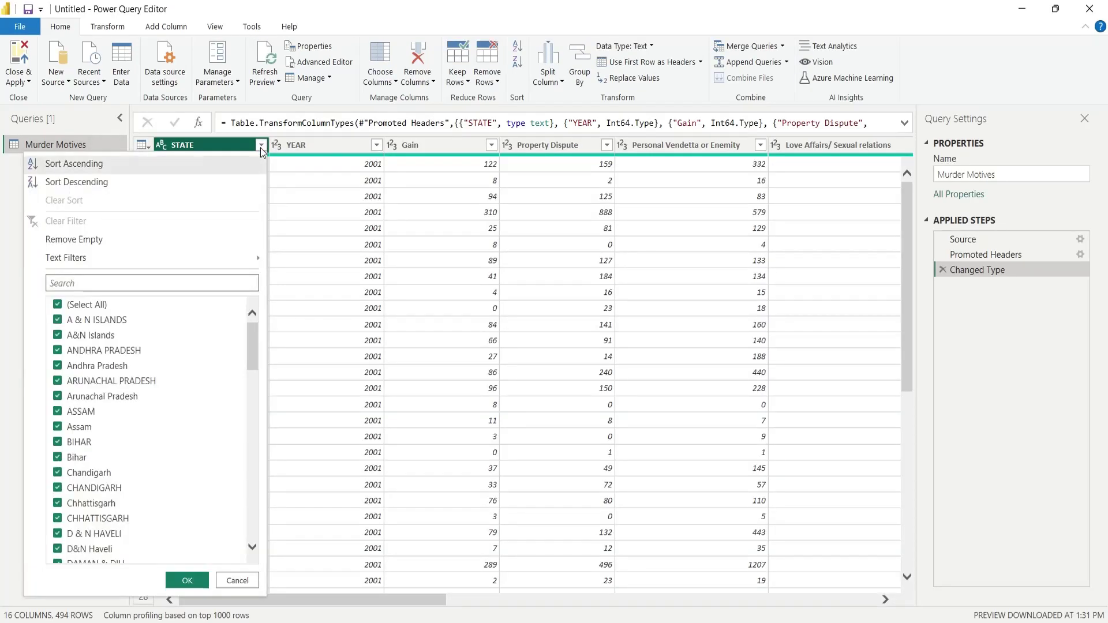
drag(251, 341, 248, 529)
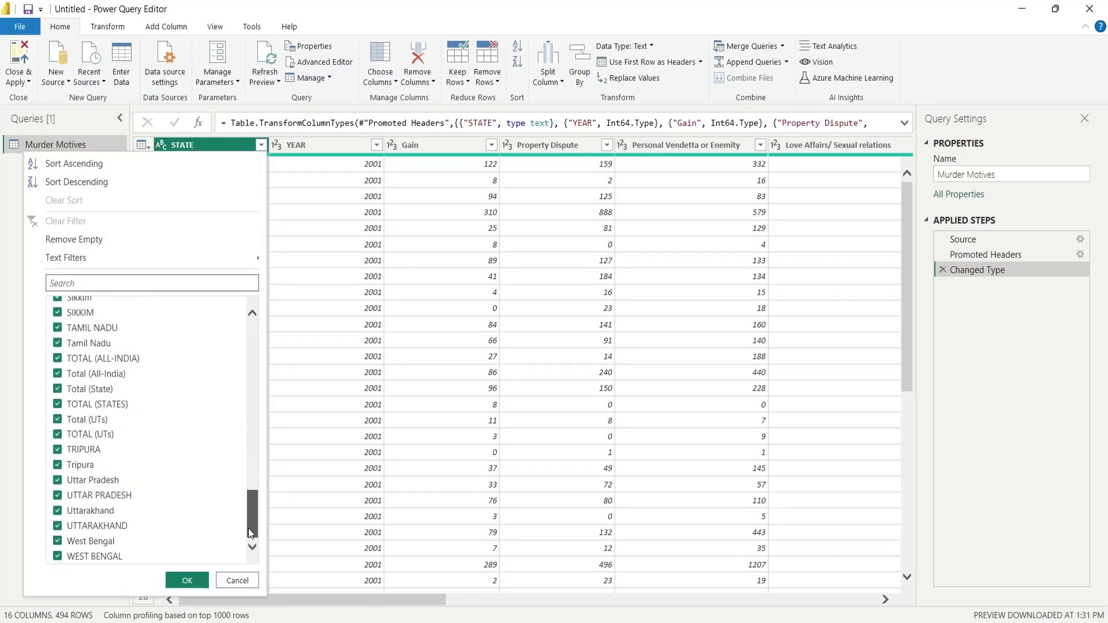
click(58, 359)
click(58, 388)
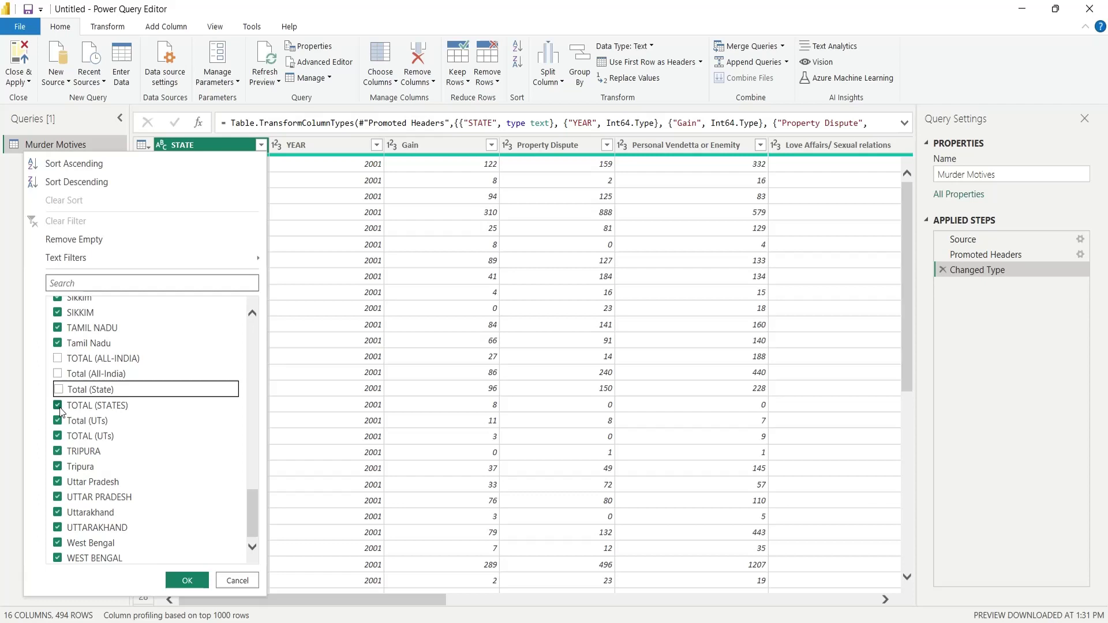
click(57, 421)
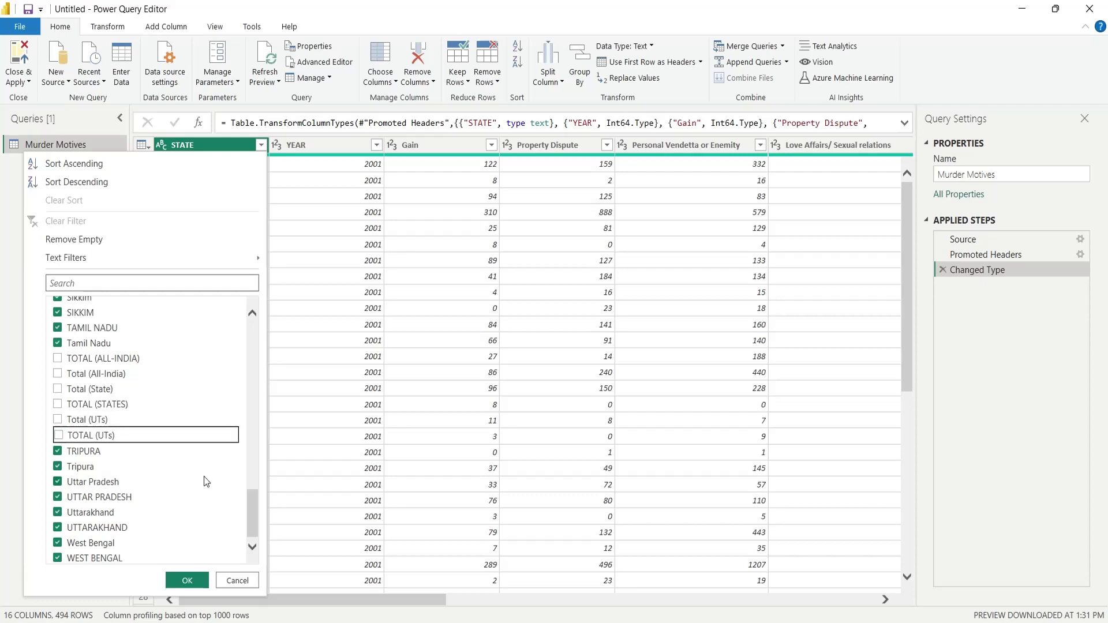
click(191, 580)
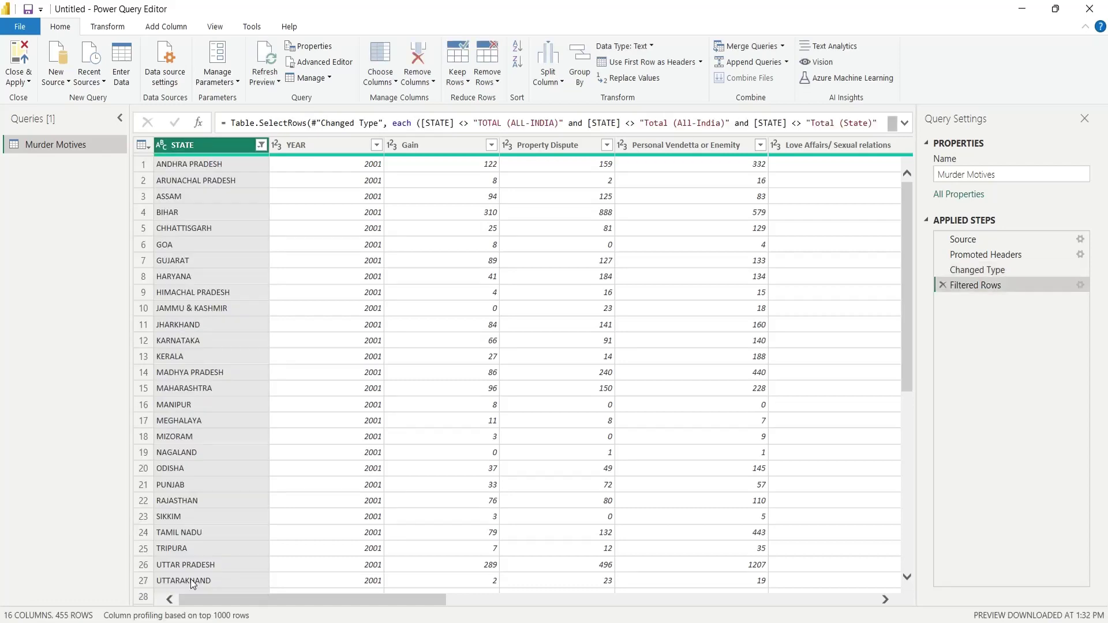
drag(347, 599, 823, 598)
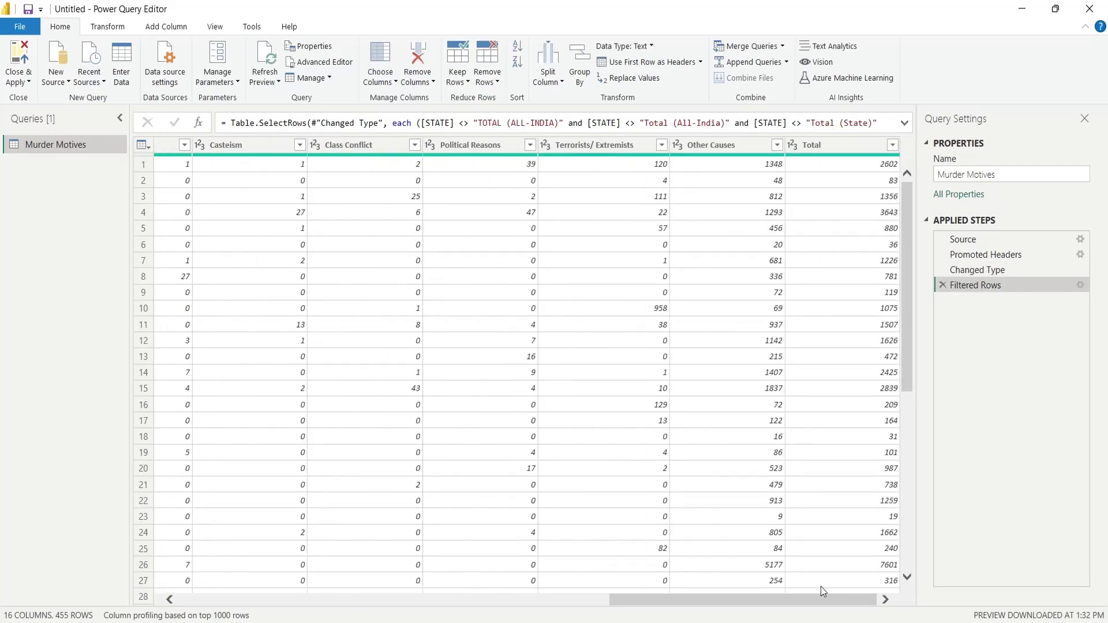
Step: Remove the Total column from the query
click(846, 145)
right_click(846, 145)
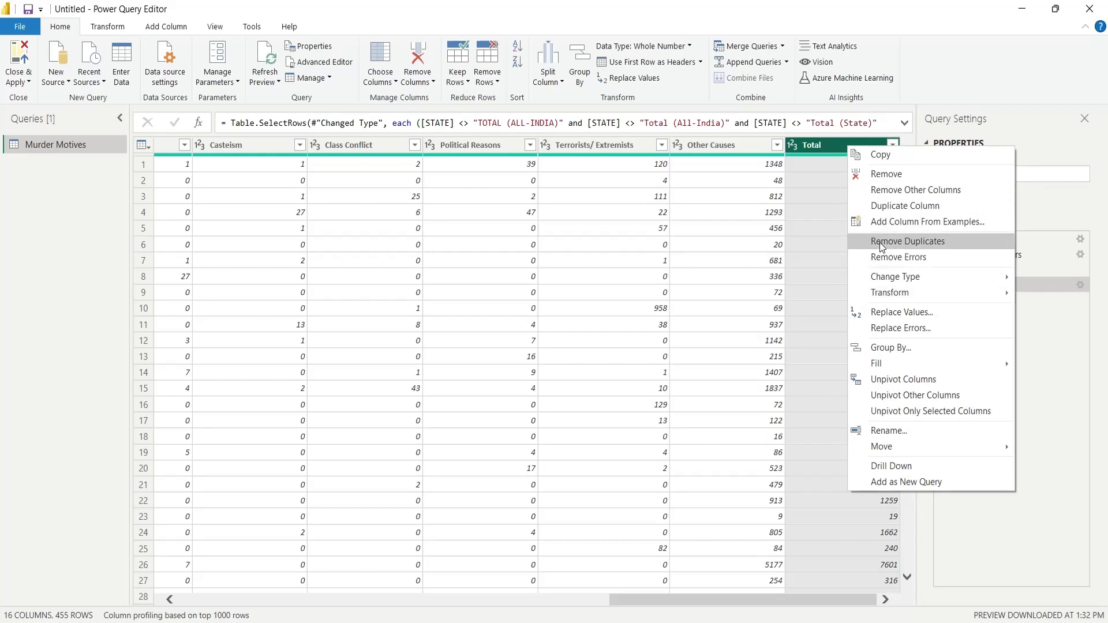
click(888, 174)
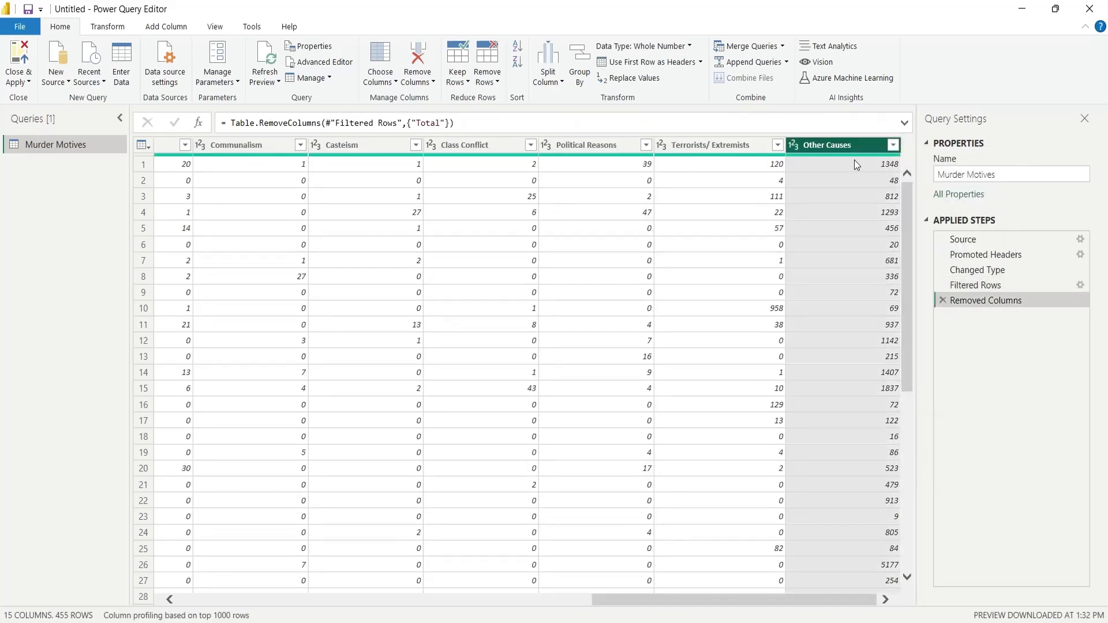
drag(782, 600, 321, 618)
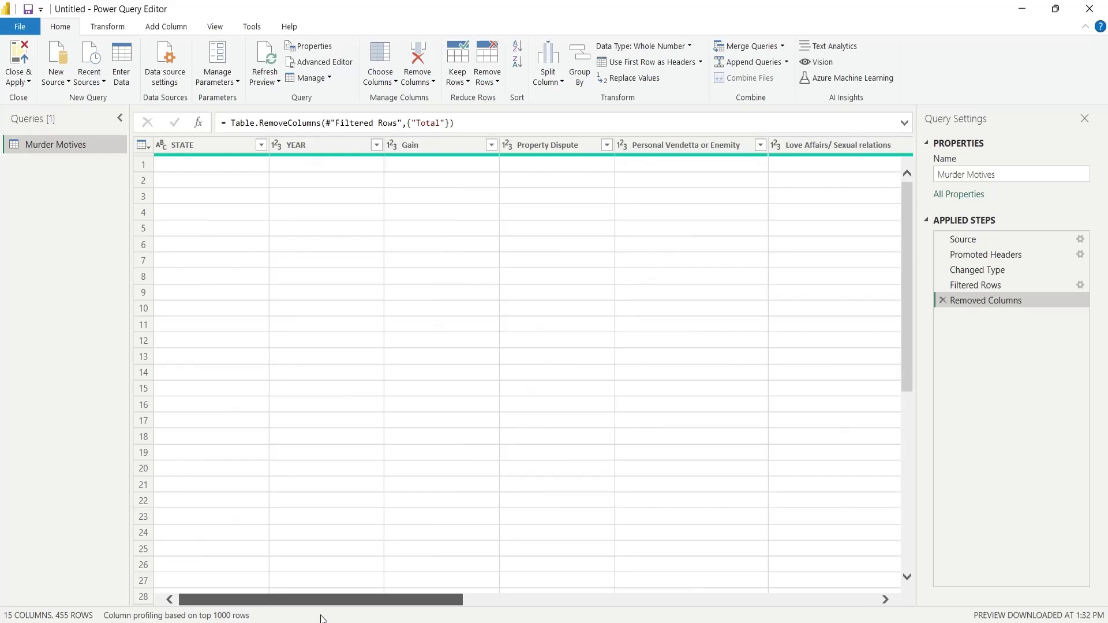
Step: Unpivot the motive columns into Attribute and Value rows beside STATE and YEAR
shift+click(420, 145)
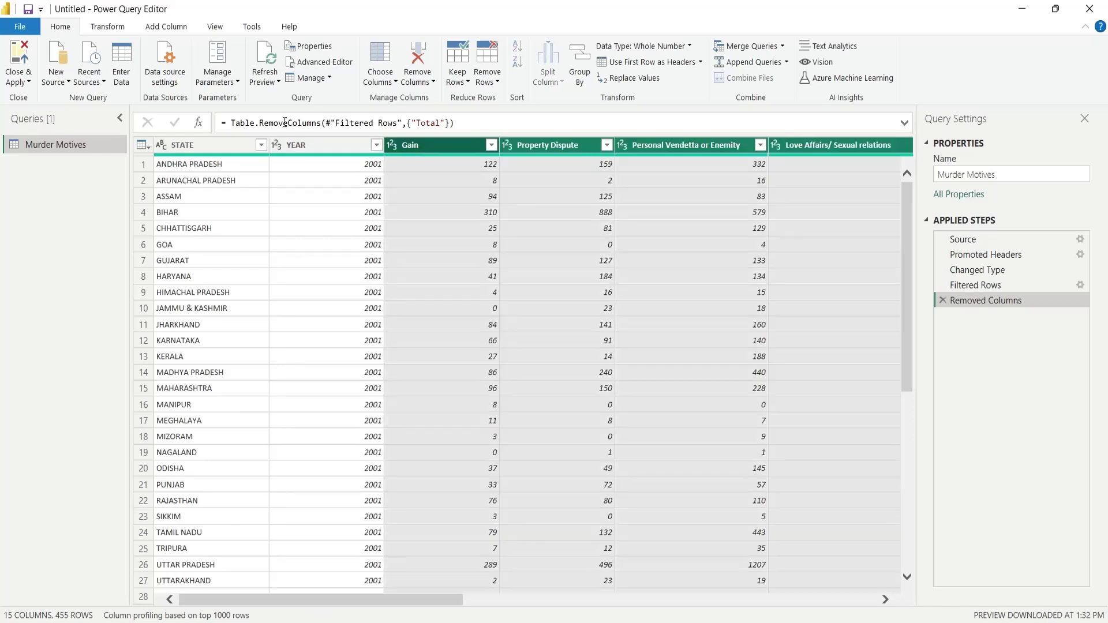
click(108, 26)
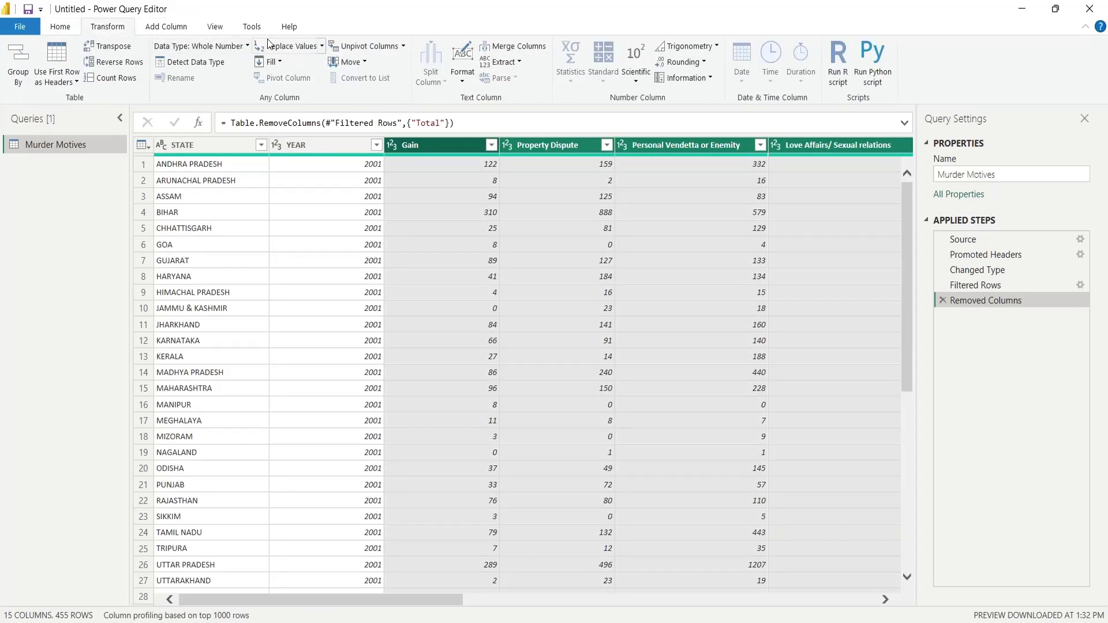
click(364, 46)
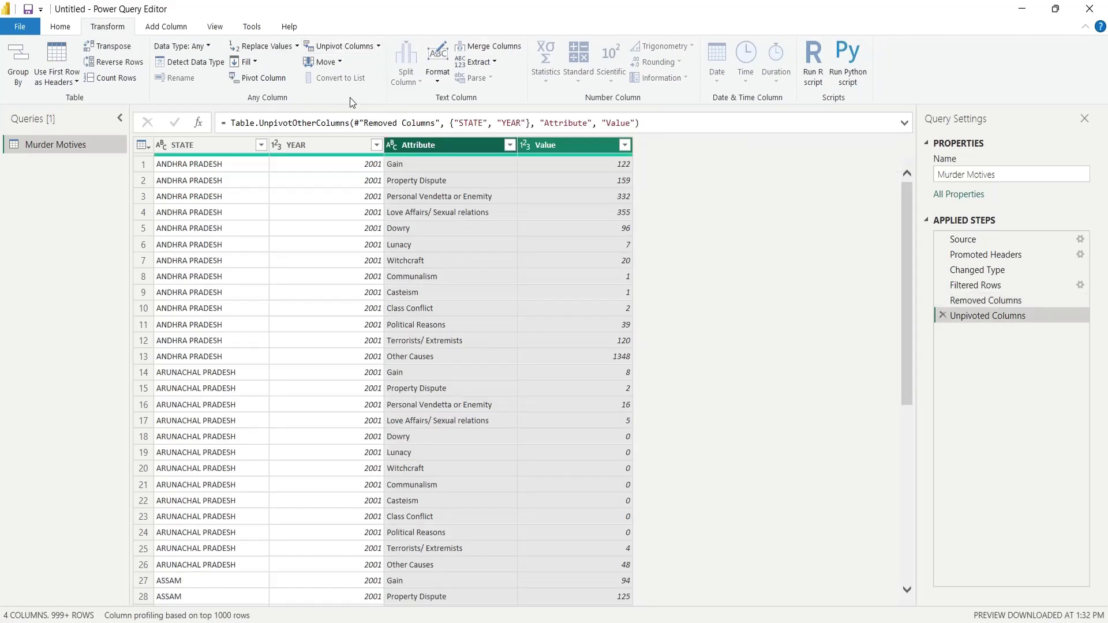
click(351, 188)
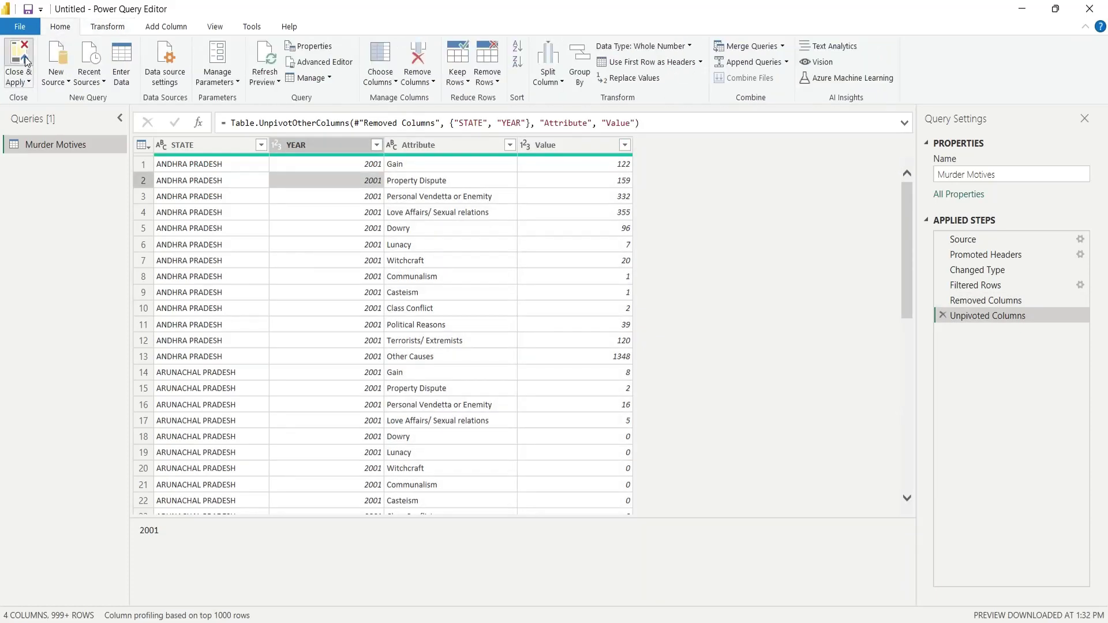
Step: Apply the query changes, then load the Population sheet from Population.xlsx
click(25, 56)
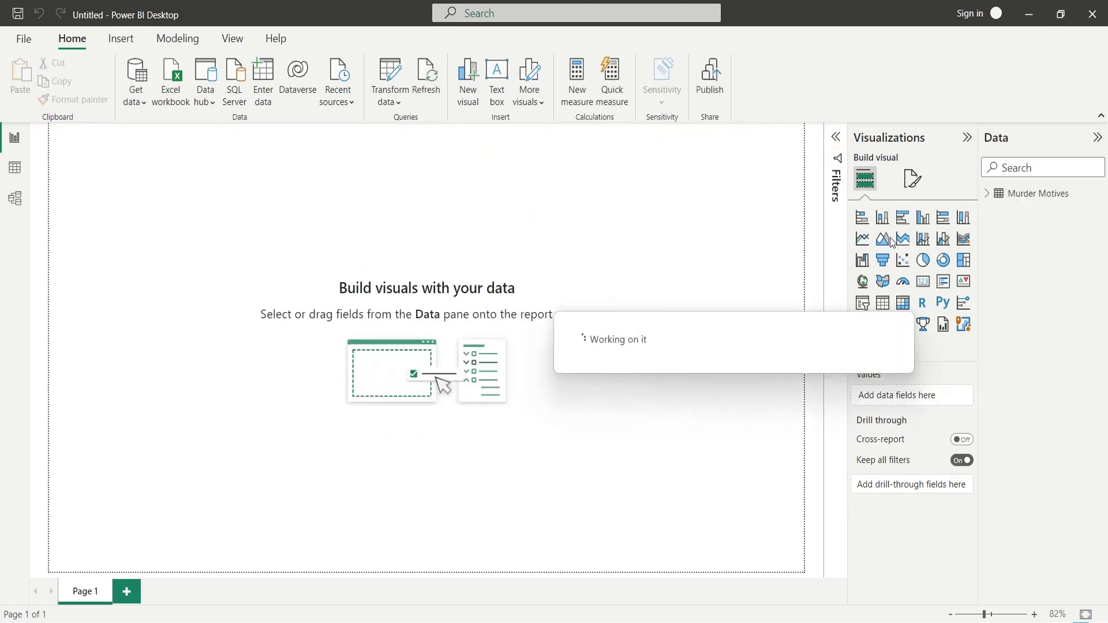
click(986, 193)
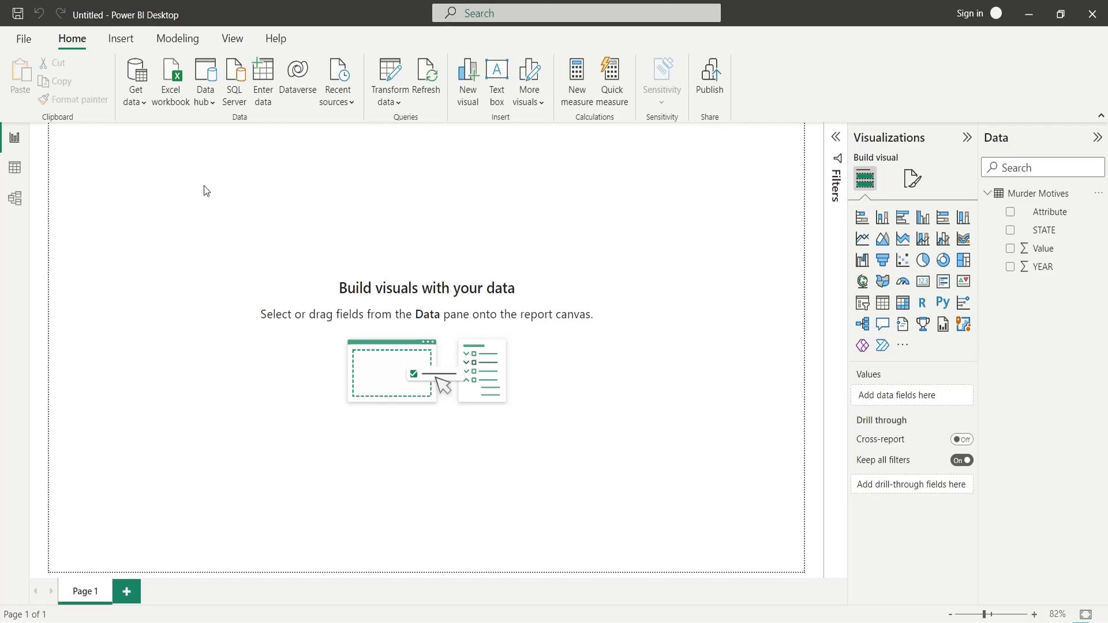
click(183, 97)
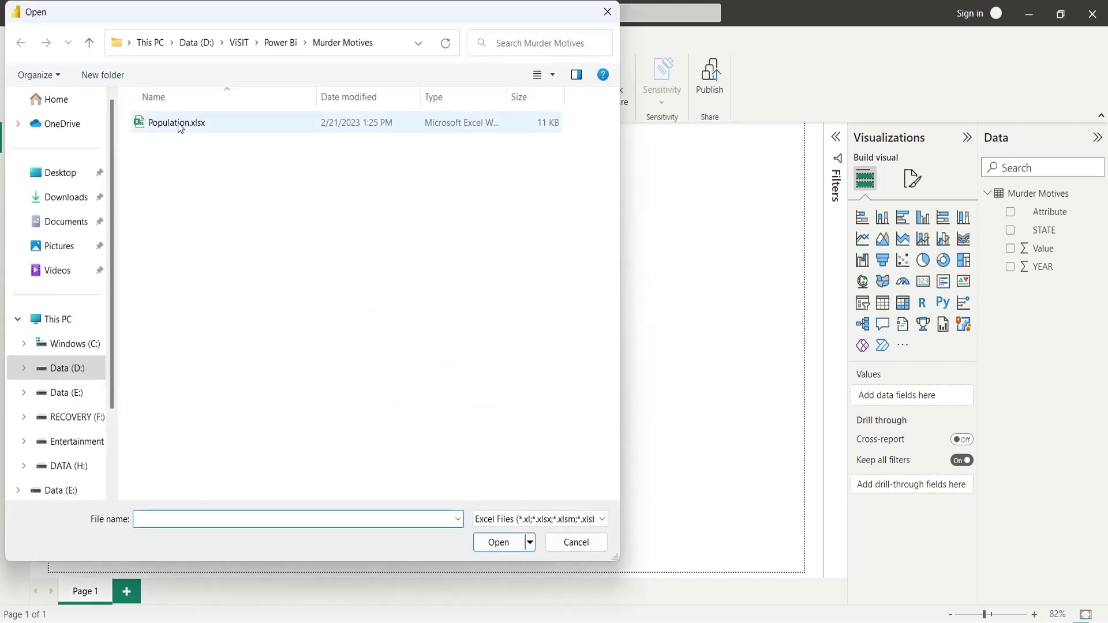
click(179, 123)
click(505, 542)
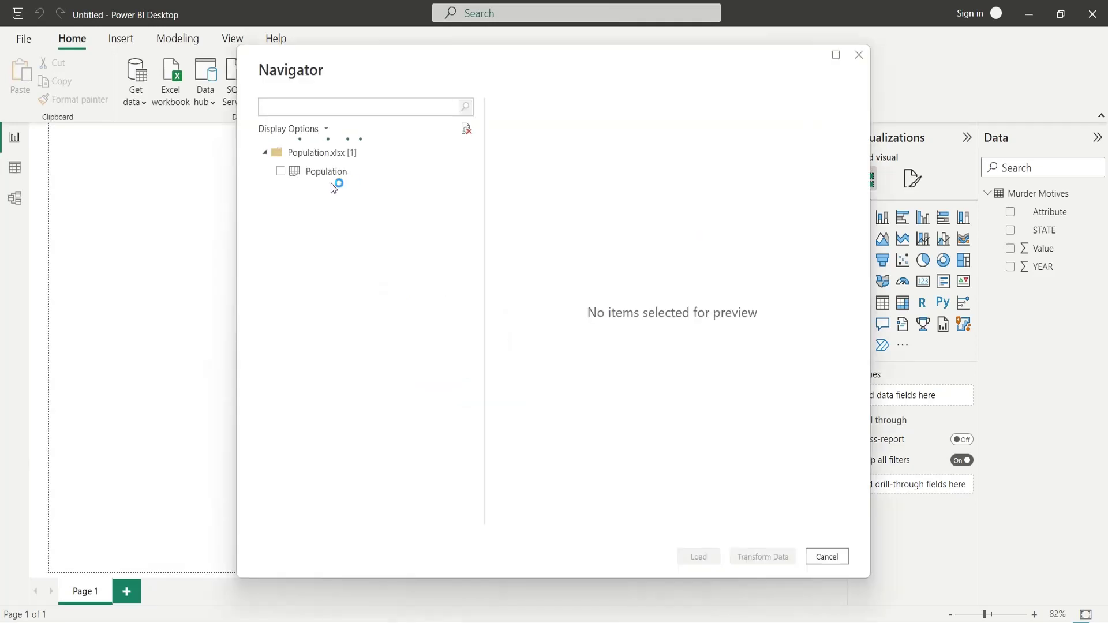
click(282, 171)
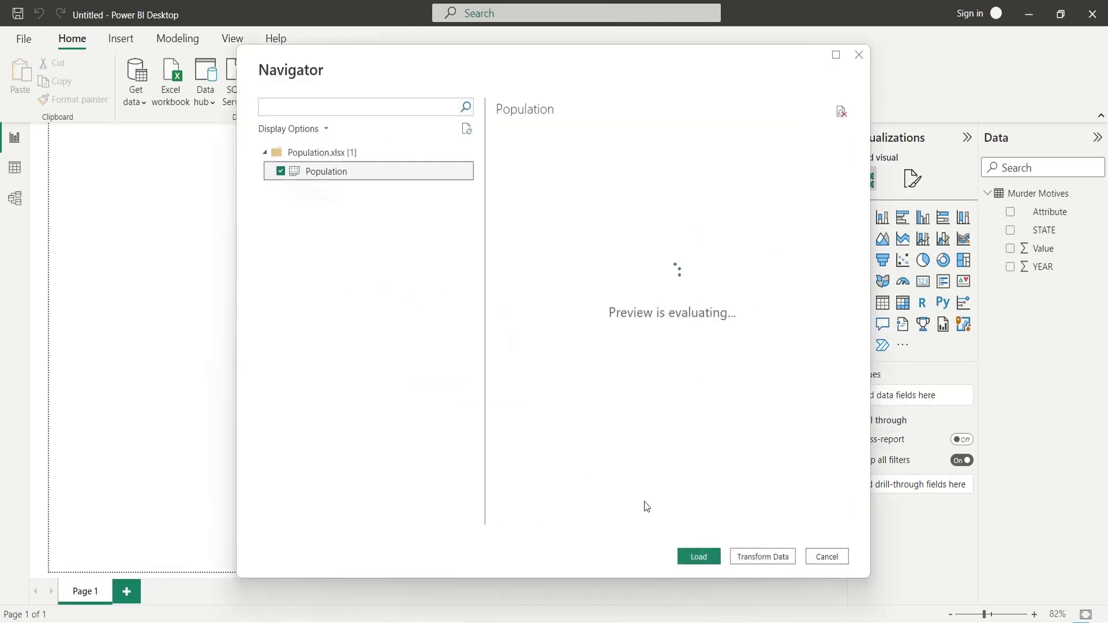
click(719, 562)
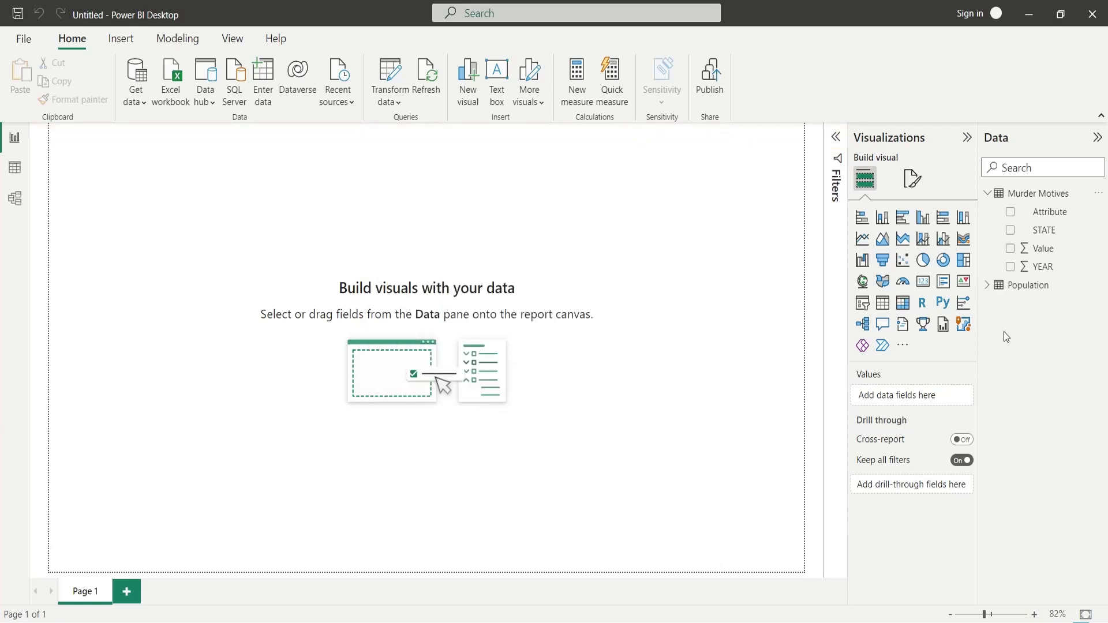
Step: Give the Population table's 2011 Census column comma thousands separators in Data view
click(985, 287)
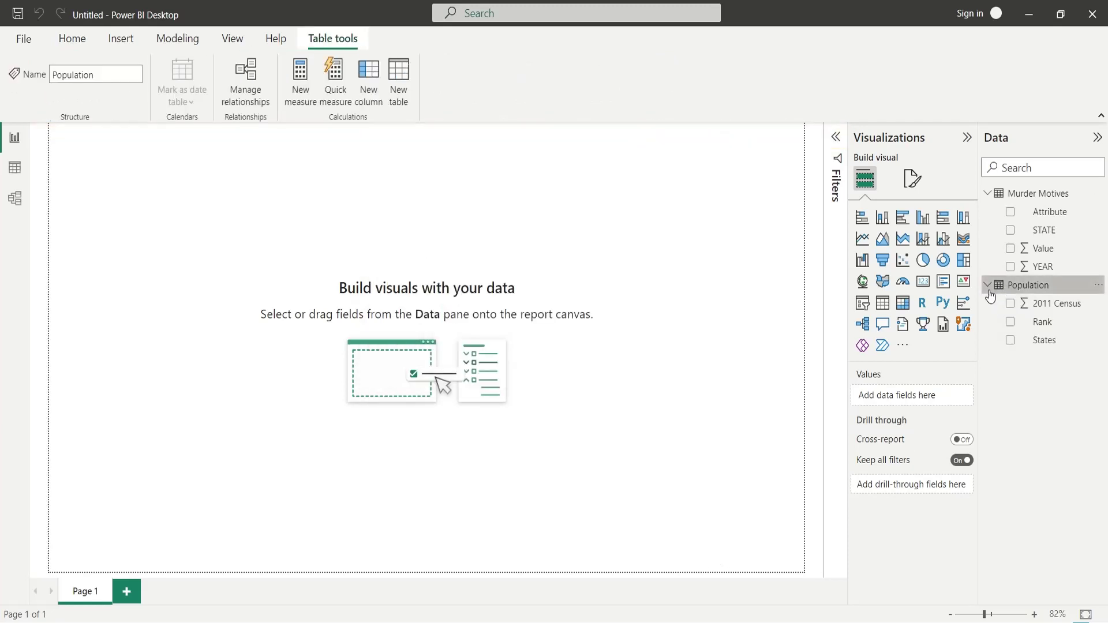
click(20, 170)
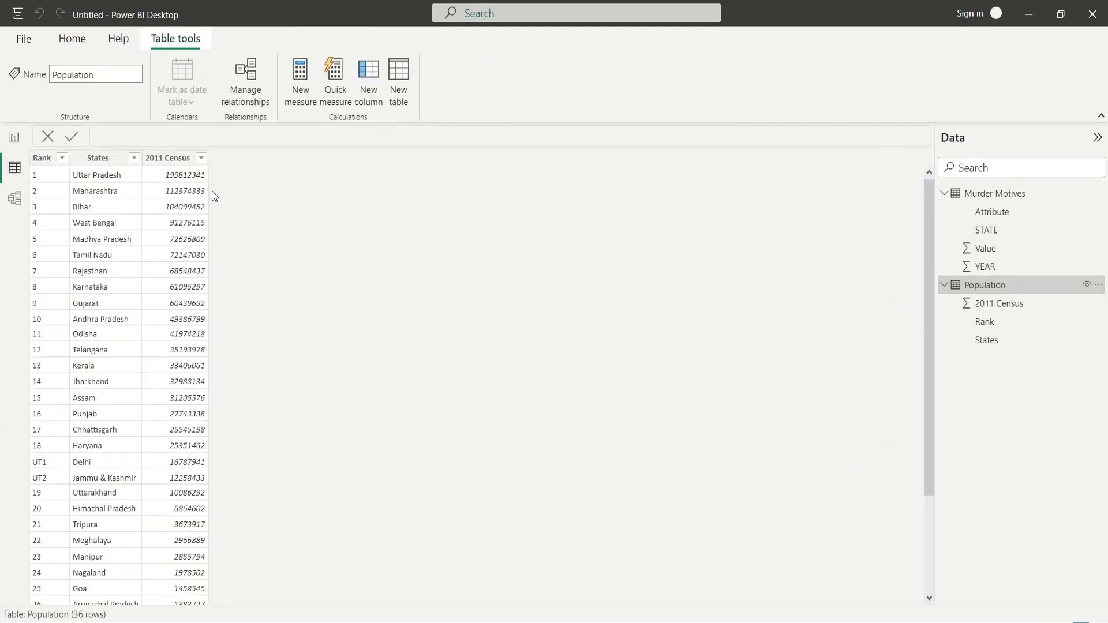
click(178, 159)
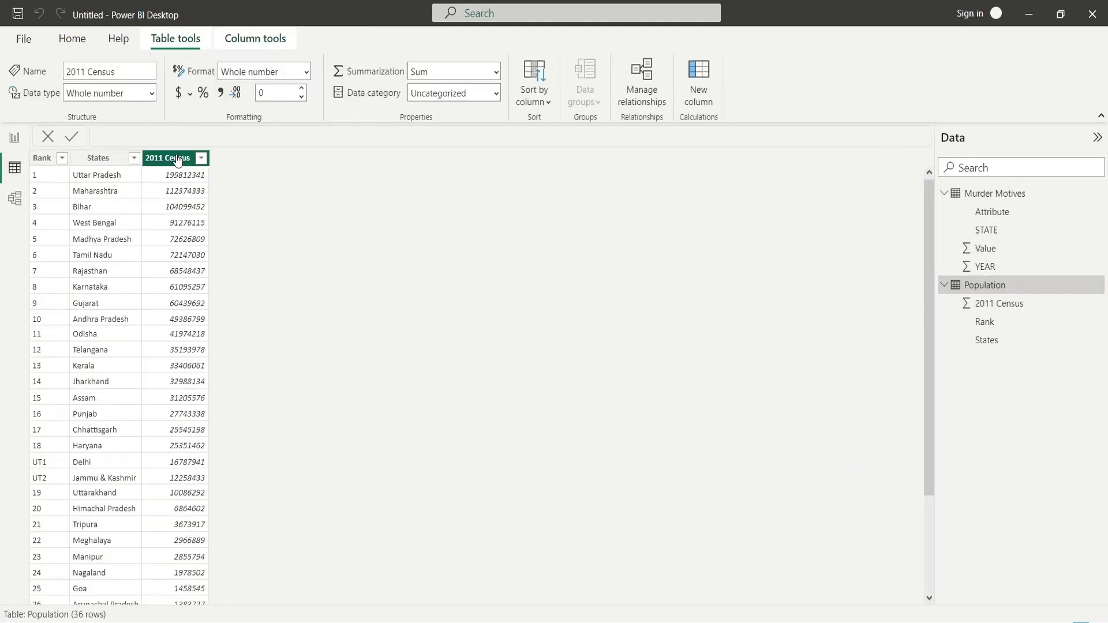
click(221, 94)
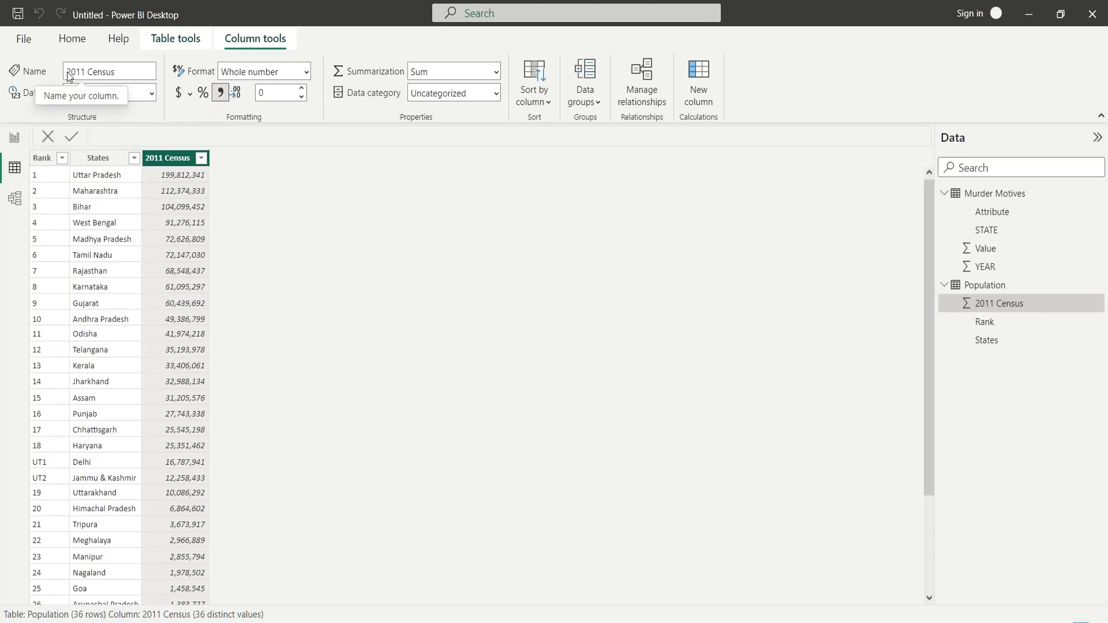
Step: Insert a text box with the title 'Analyzing Murder Motives in India'
click(14, 138)
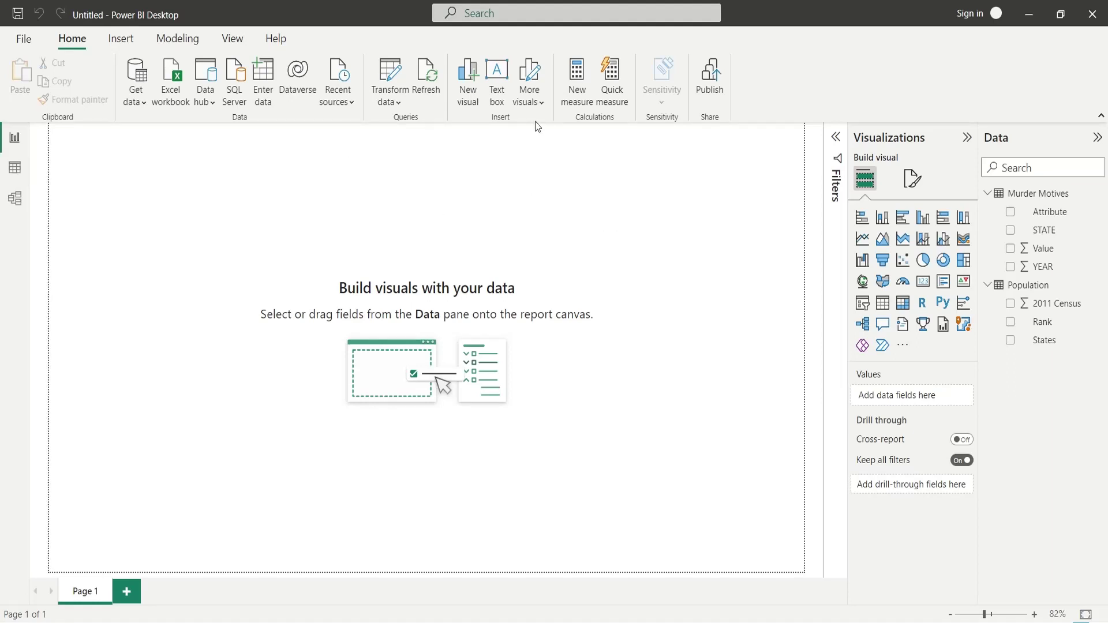
click(497, 91)
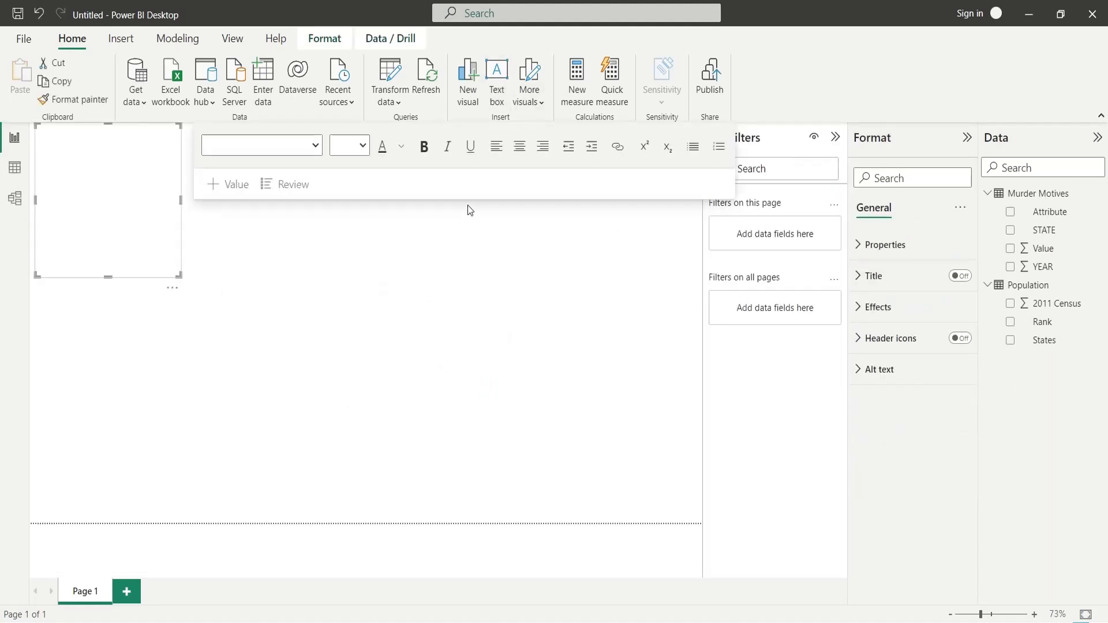
click(150, 193)
text(Analyzing Murder Motives in India)
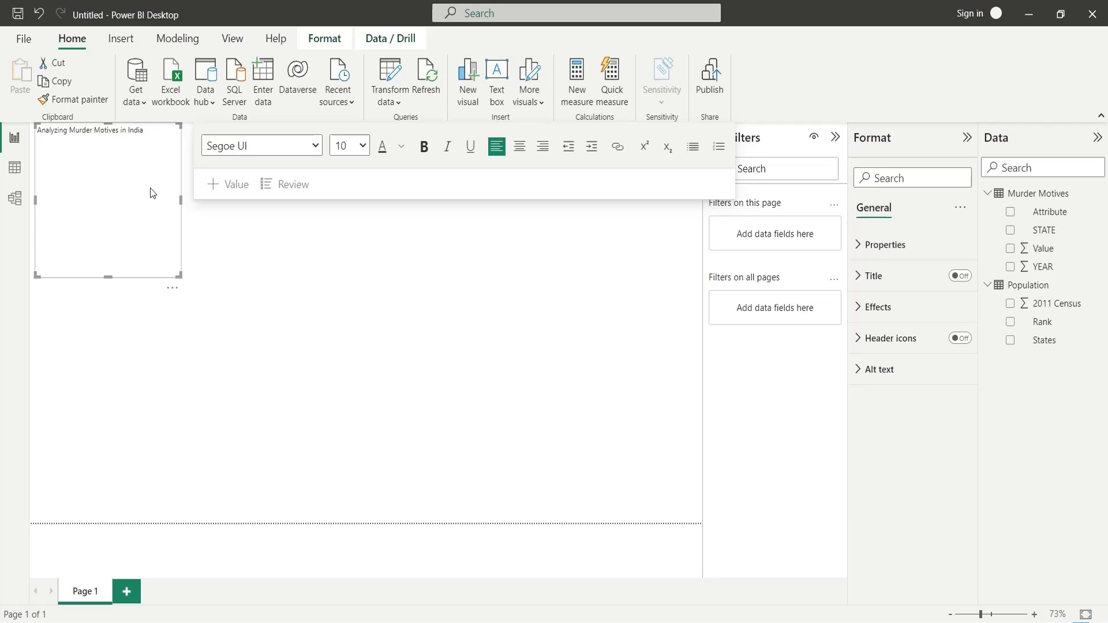
Step: Set the title to 32-point and stretch its box into a wide strip across the top
key(ctrl+a)
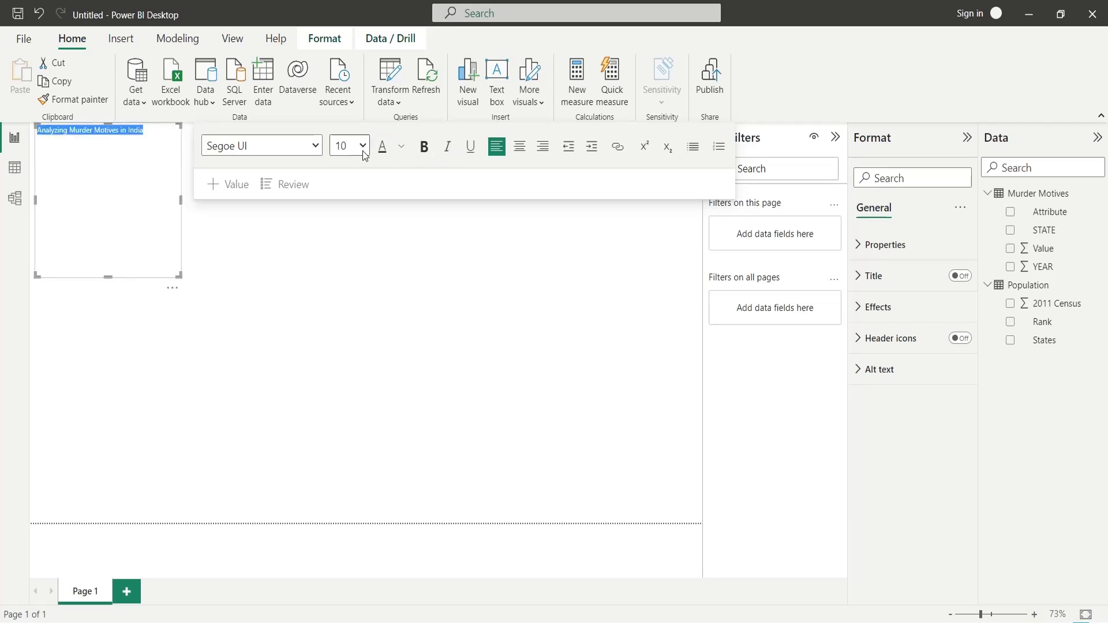
click(363, 146)
click(352, 347)
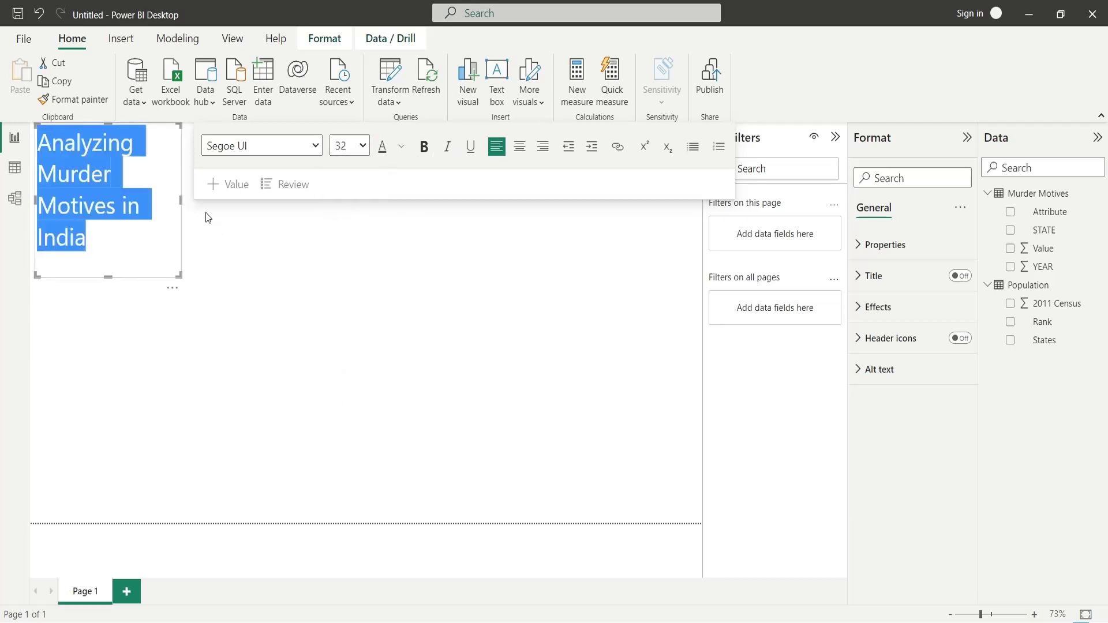
drag(180, 200, 703, 185)
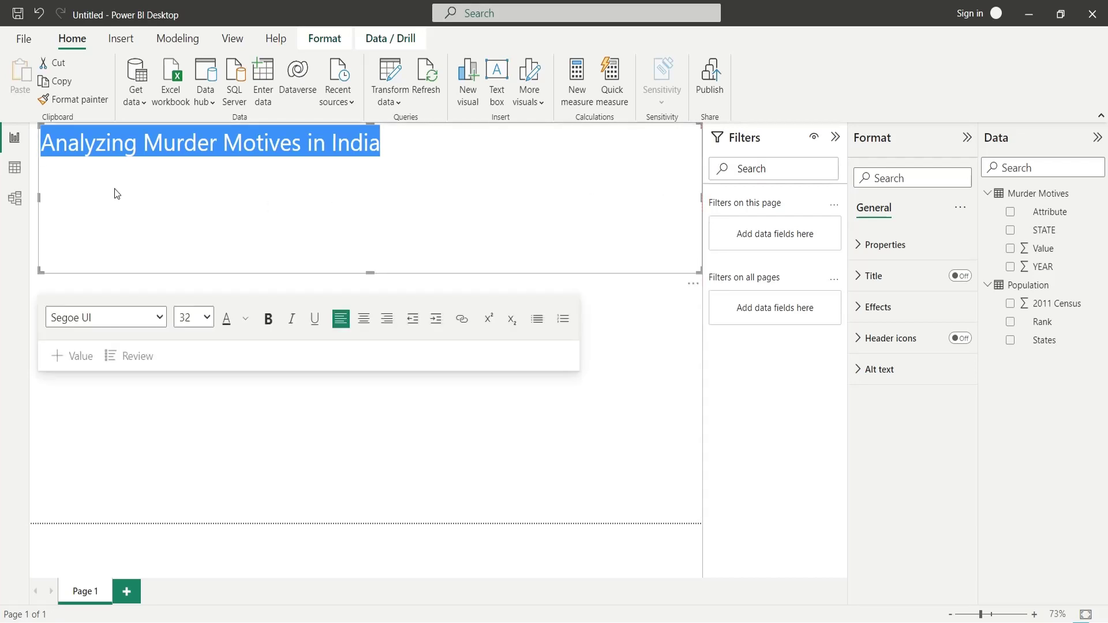
drag(38, 197, 31, 194)
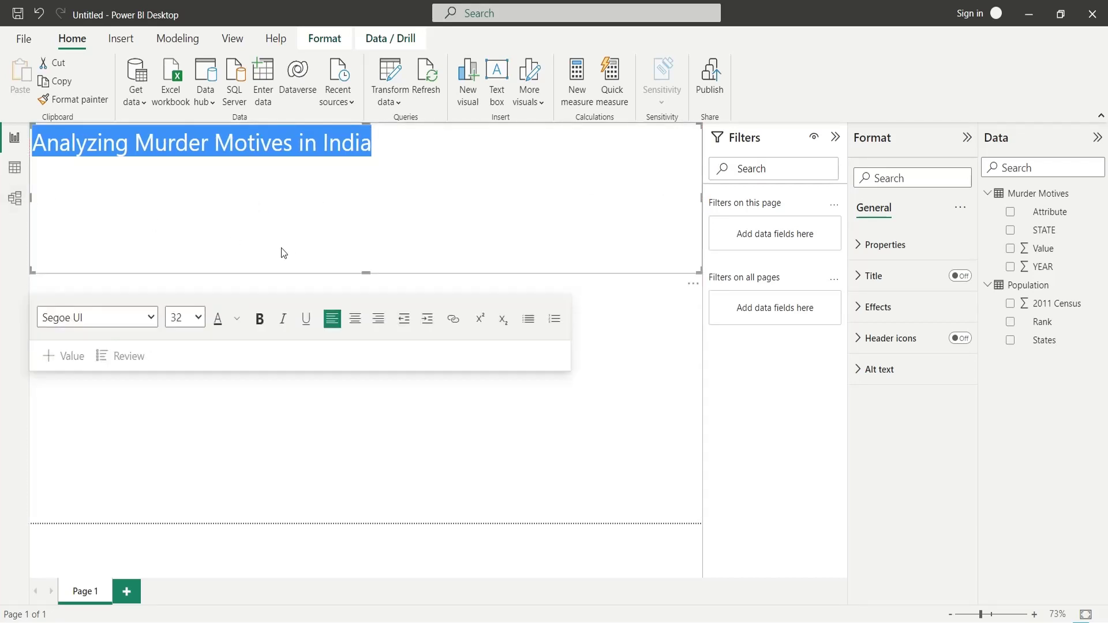
drag(367, 271, 370, 159)
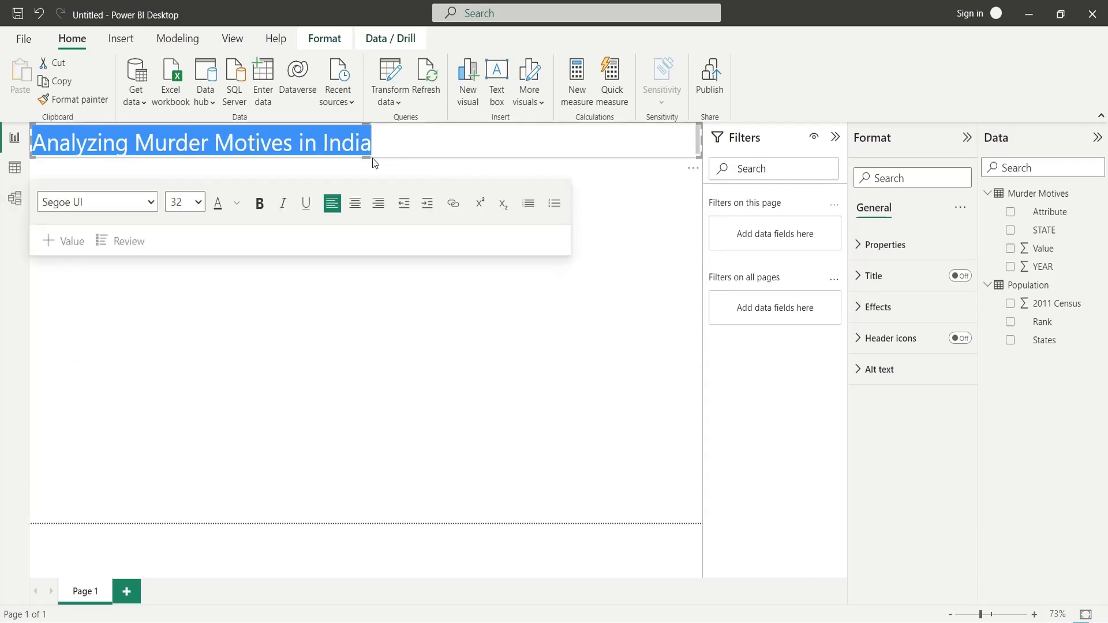
Step: Add a map visual filling the left half below the title, with STATE as Location
click(293, 328)
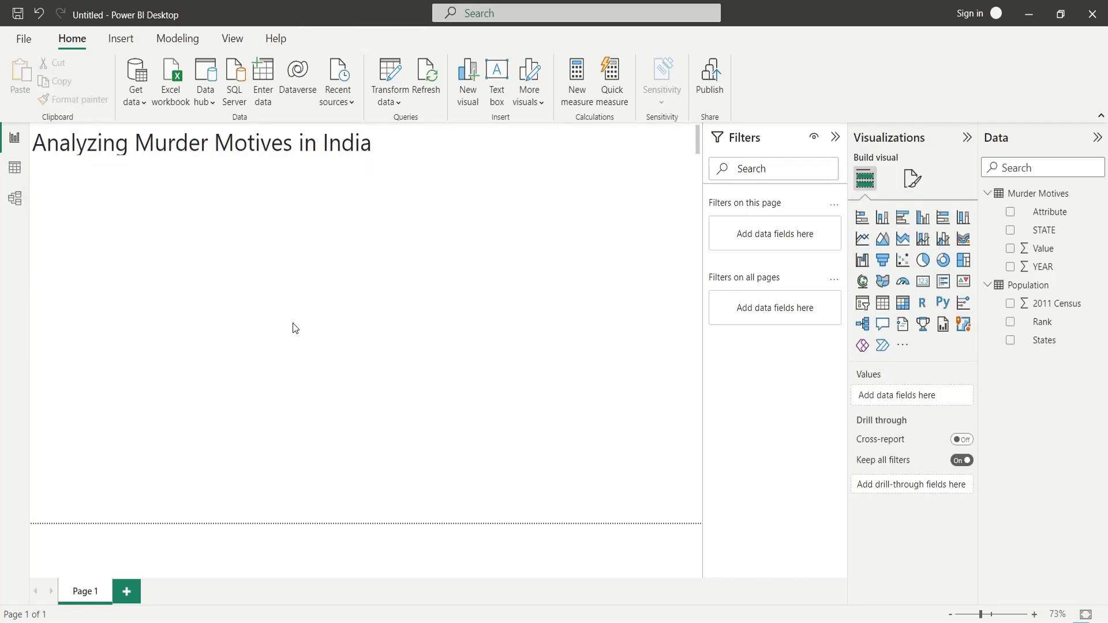
click(863, 282)
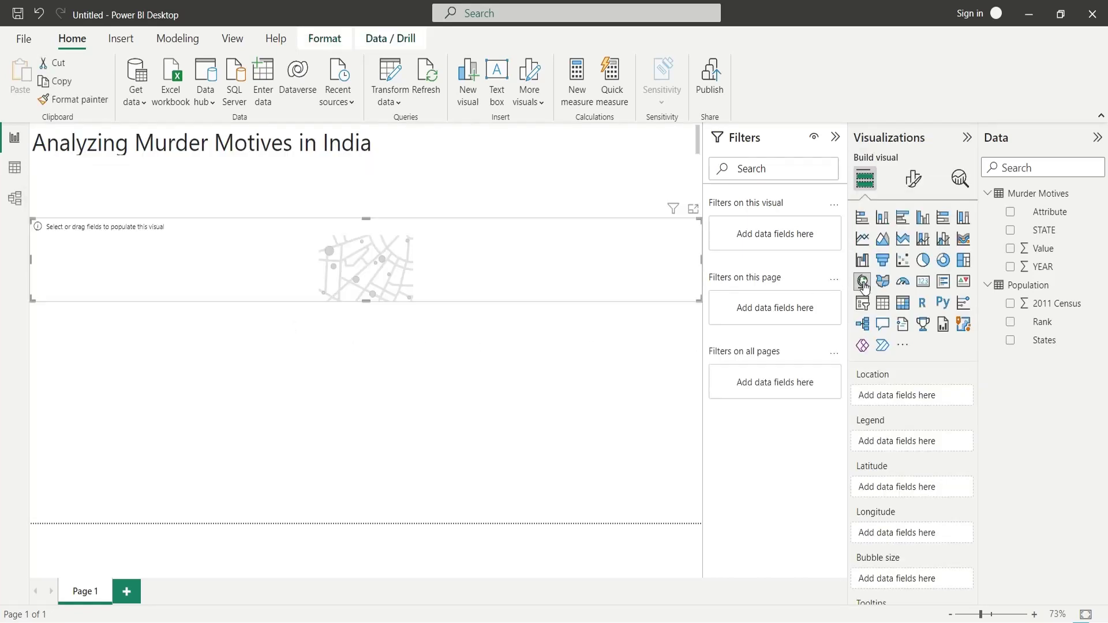
drag(366, 218, 365, 160)
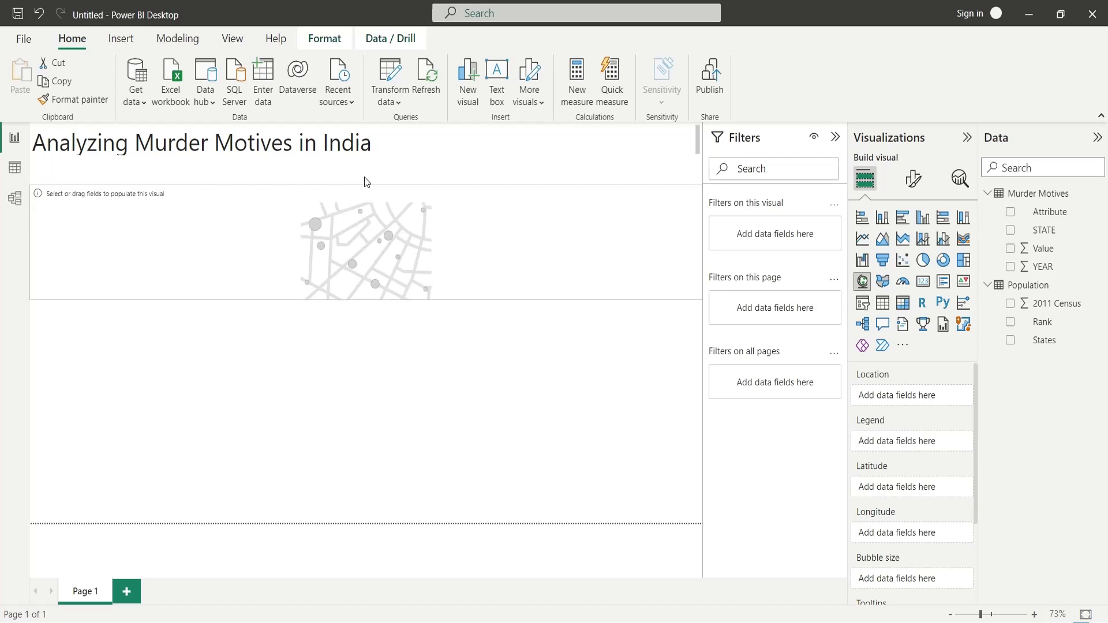
drag(702, 253, 366, 257)
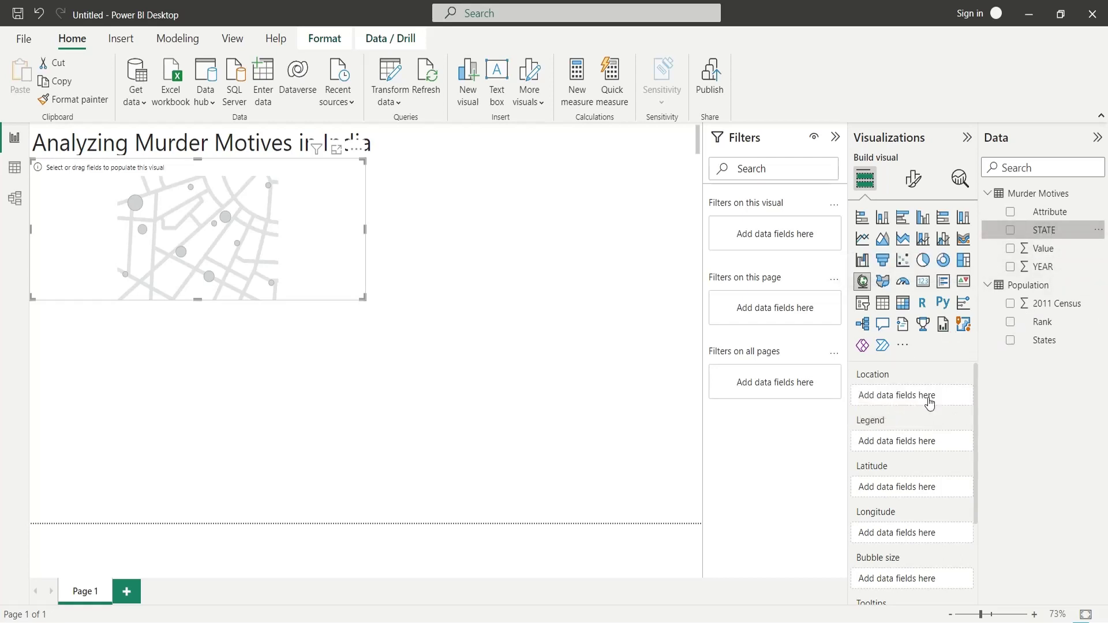
drag(1055, 238, 927, 396)
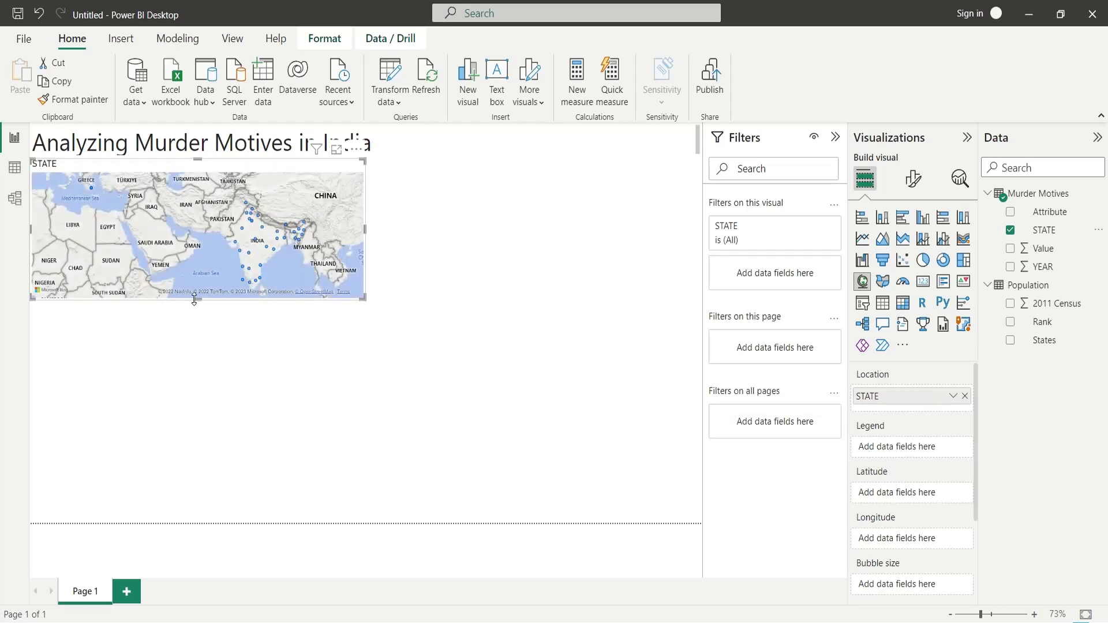
drag(195, 300, 181, 520)
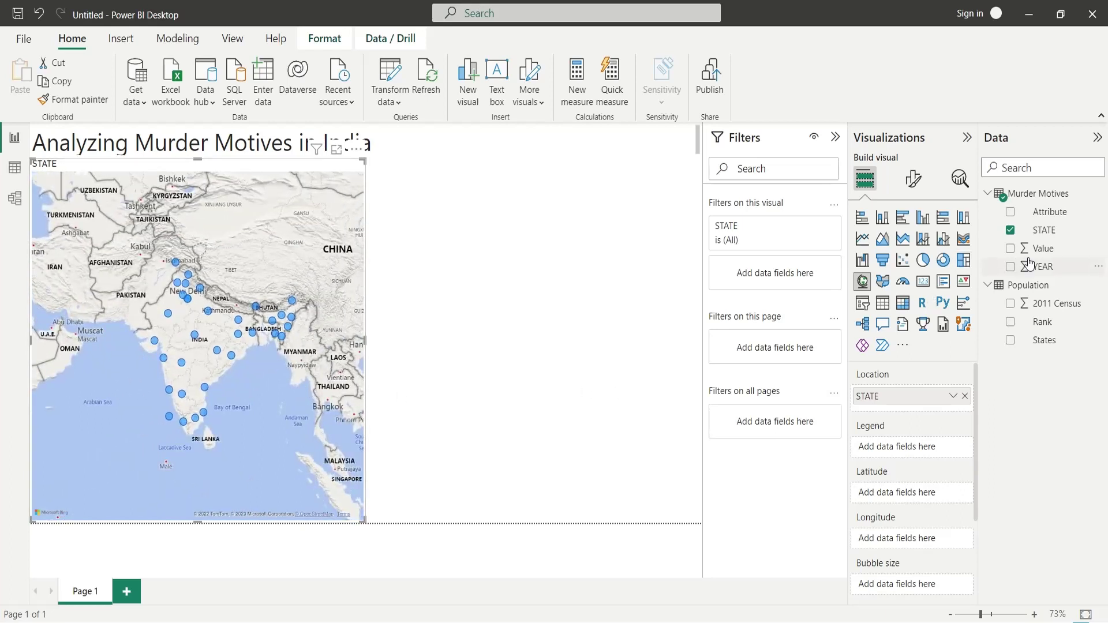
Step: Size the bubbles by Value, renaming the fields to Murders and State
mouse_move(1035, 250)
mouse_down()
mouse_move(912, 516)
mouse_move(910, 586)
mouse_up()
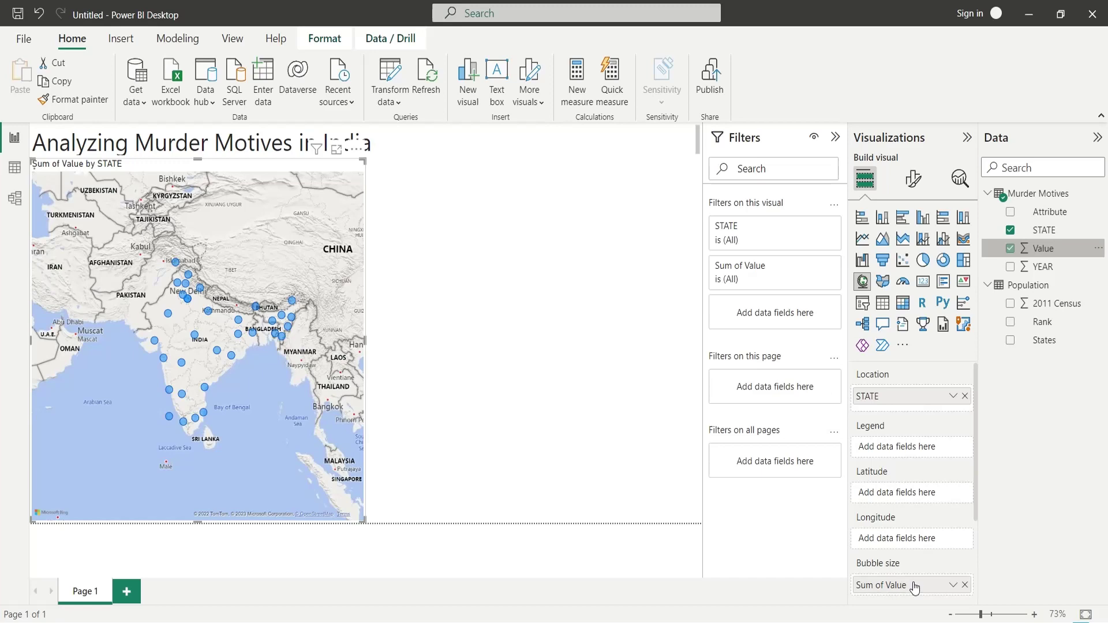
double_click(901, 587)
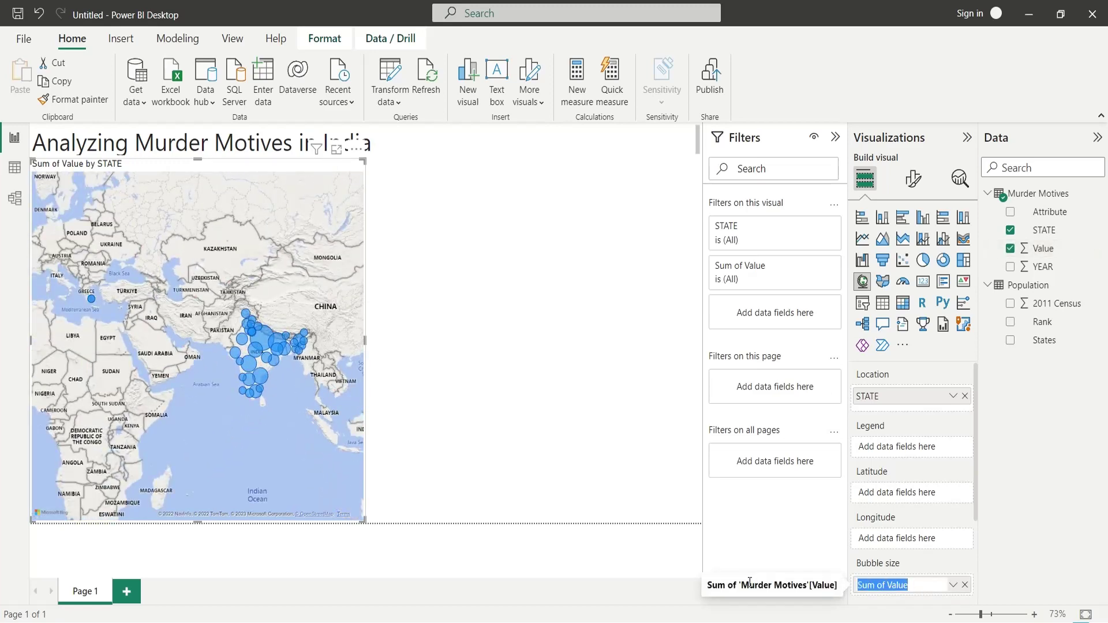
text(Murders)
key(Return)
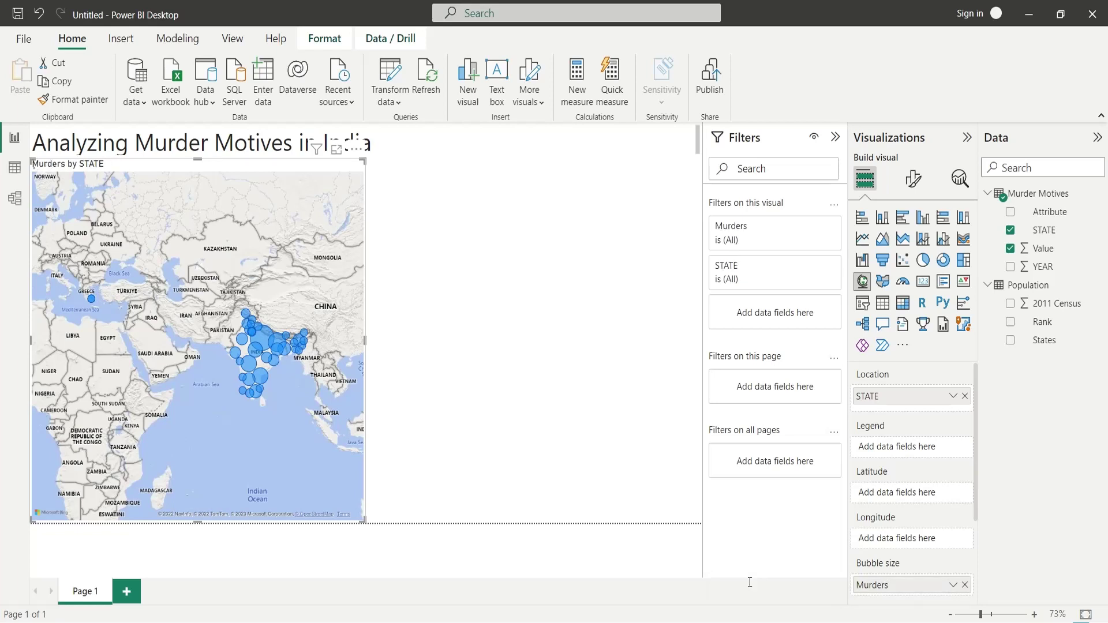
double_click(888, 396)
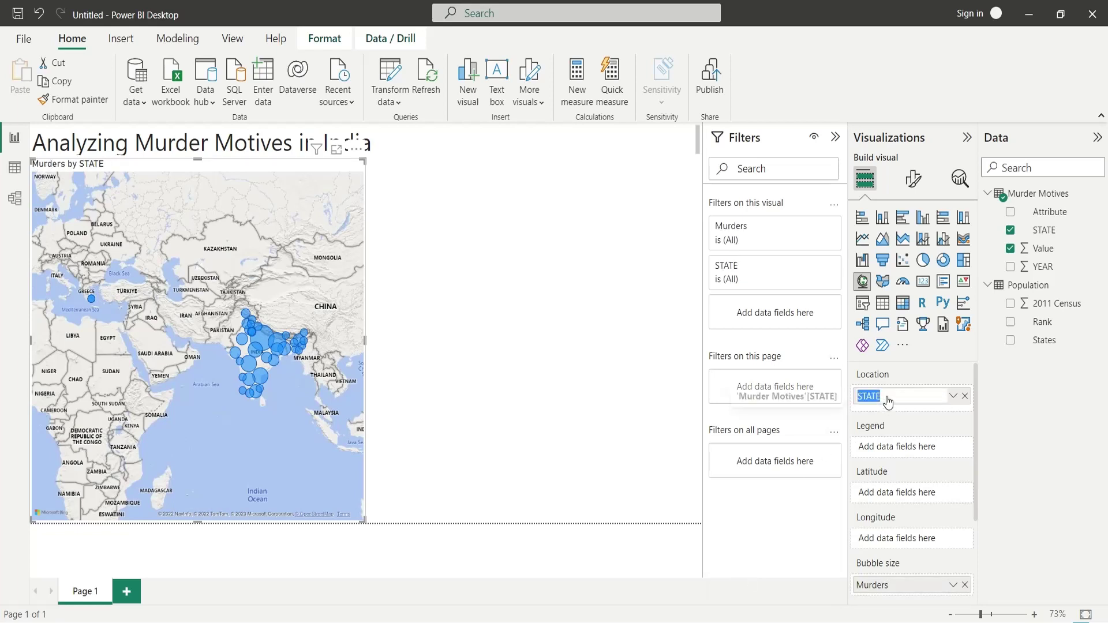
text(State)
key(Return)
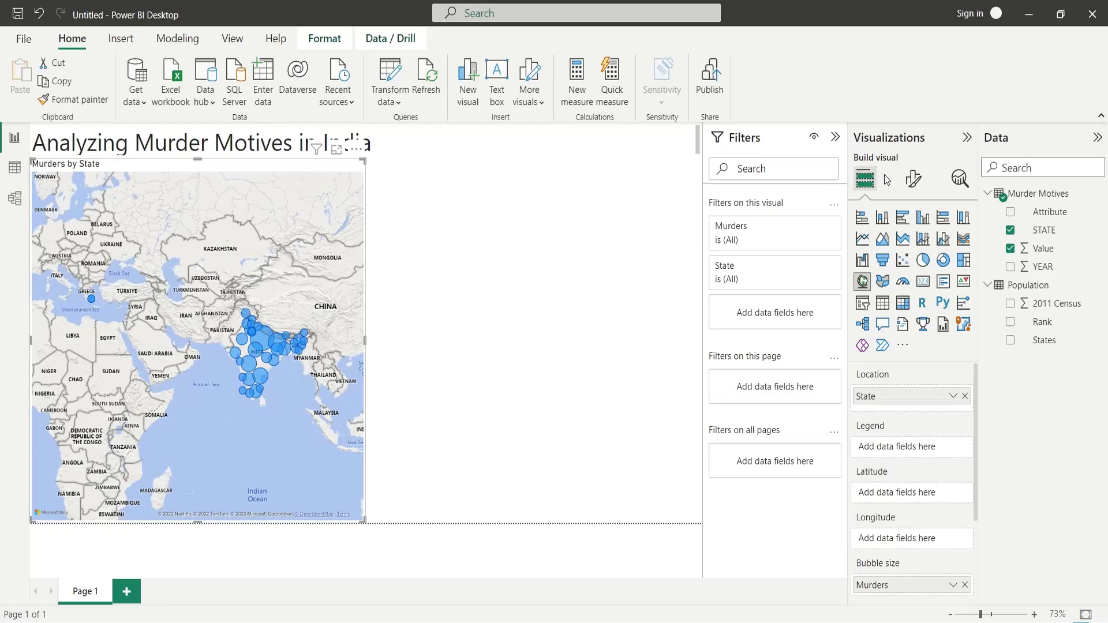
Step: Give the map a Grayscale style, turn off auto zoom, and pan it onto India
click(914, 179)
click(905, 284)
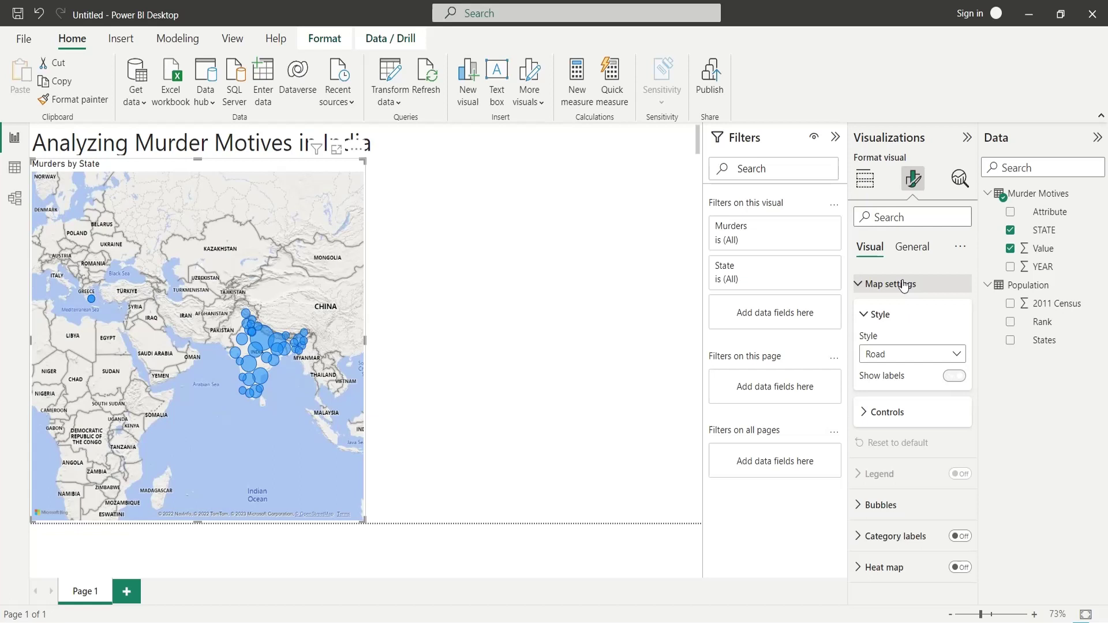
click(916, 355)
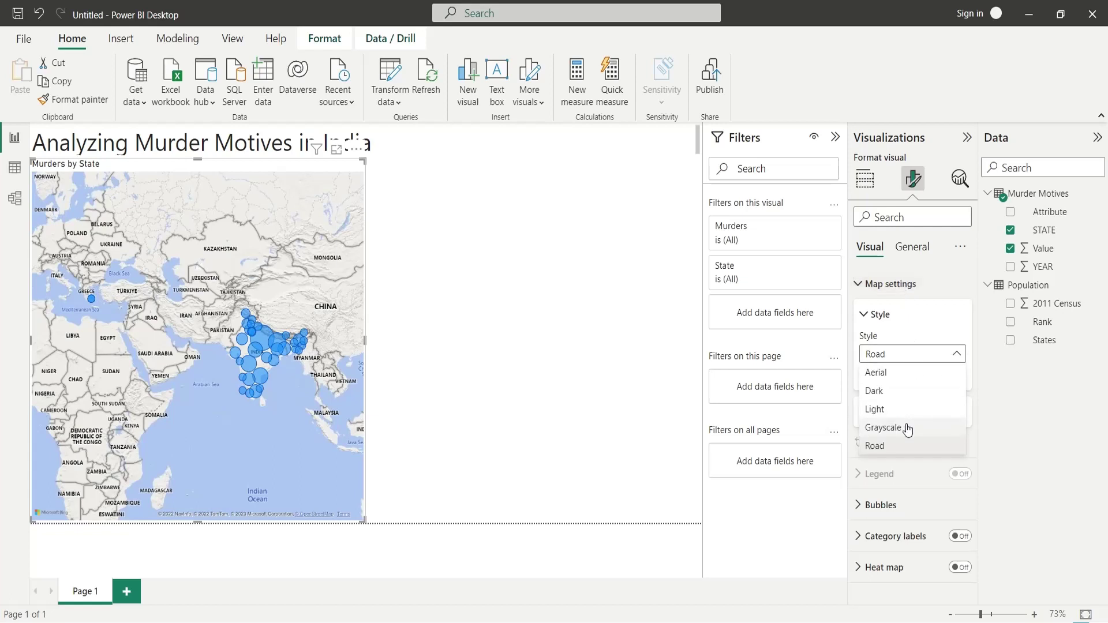
click(908, 427)
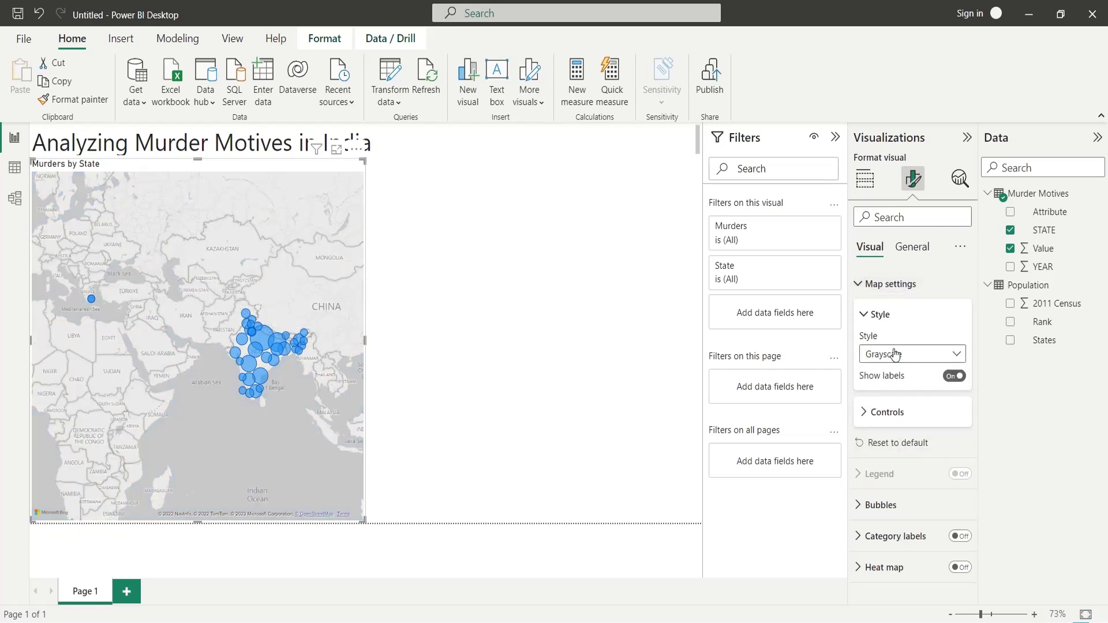
click(882, 414)
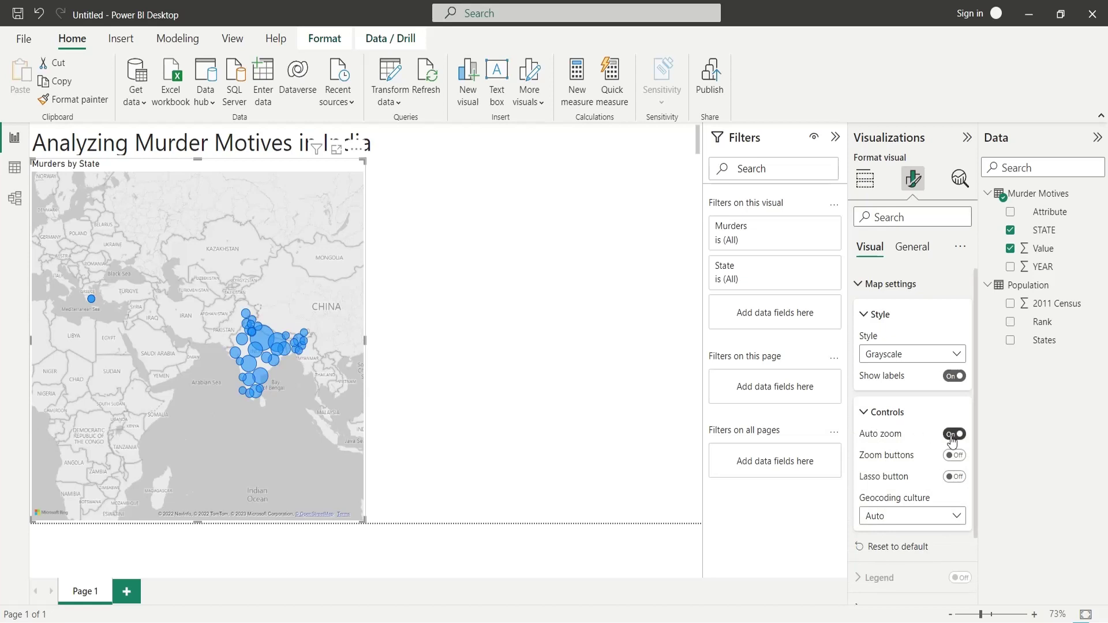
drag(339, 392, 256, 391)
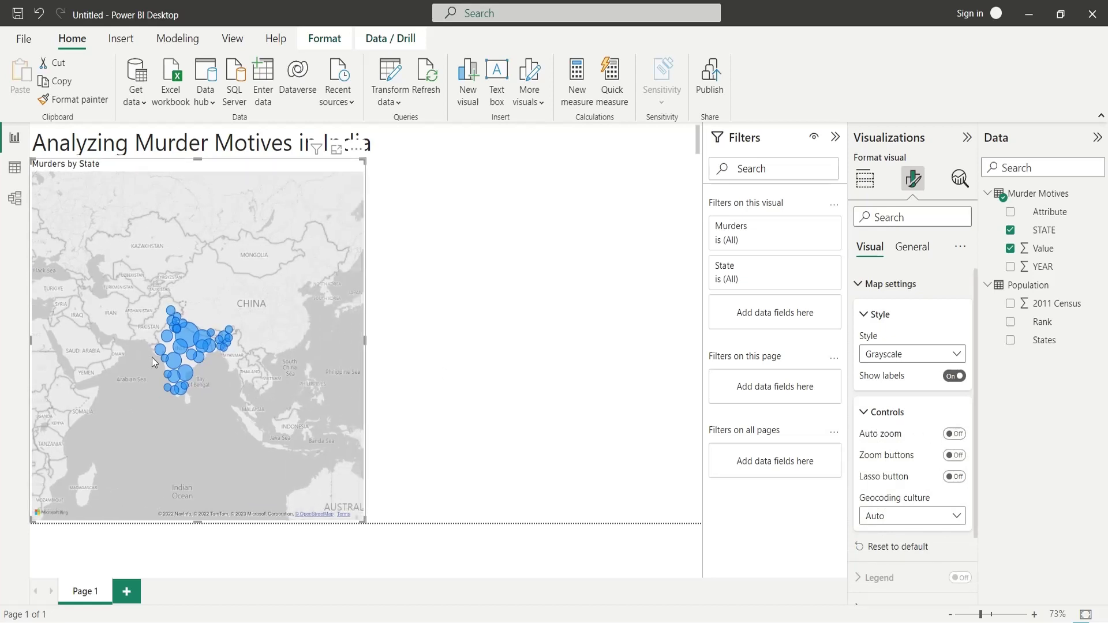
scroll(153, 362, up, 3)
scroll(177, 353, up, 2)
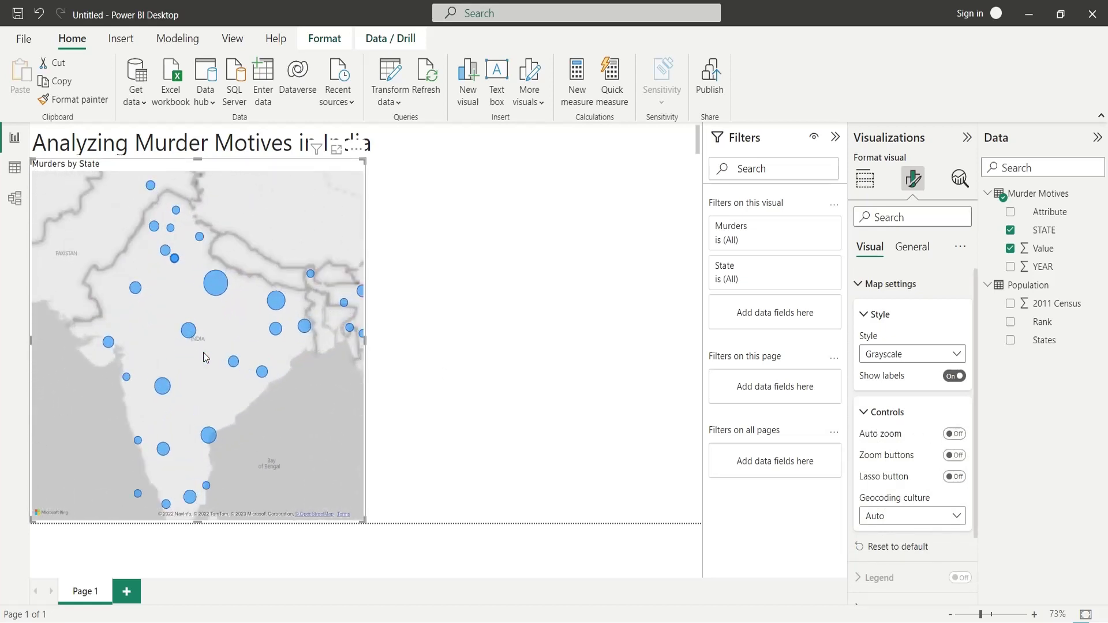
scroll(204, 353, down, 2)
scroll(283, 377, down, 1)
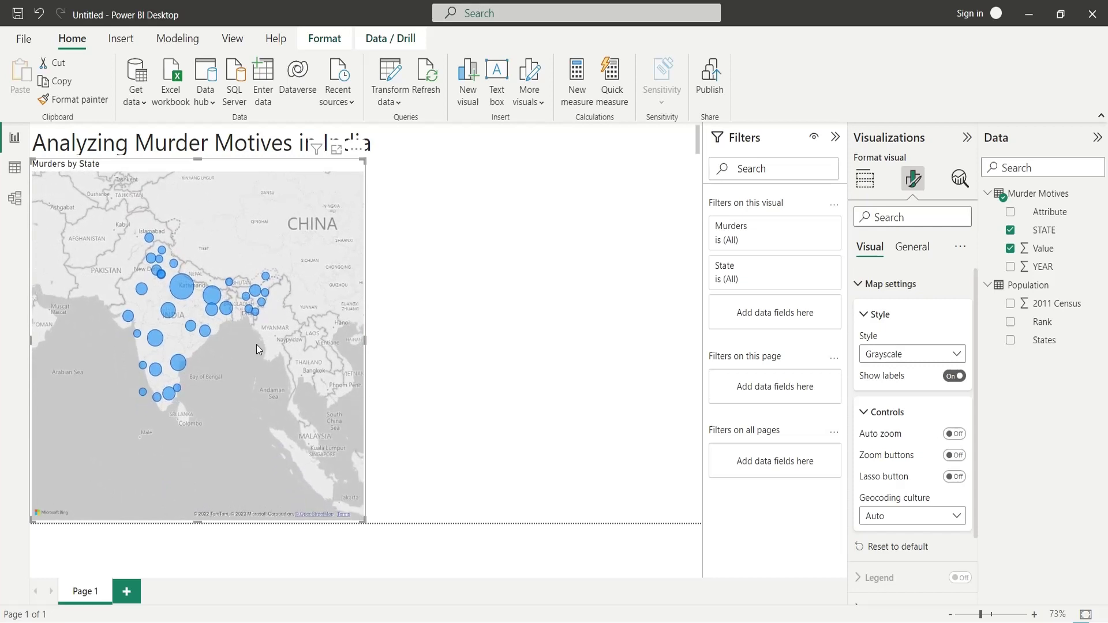
click(474, 317)
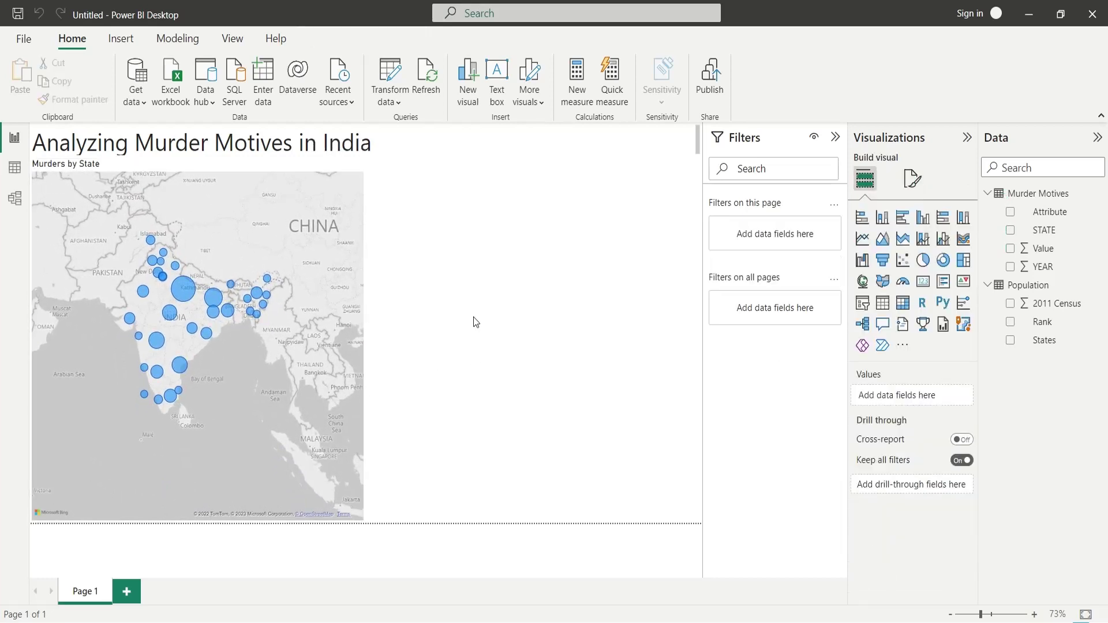
Step: Add a donut chart with Attribute as legend 'Motives' and Value as 'Murders'
click(943, 260)
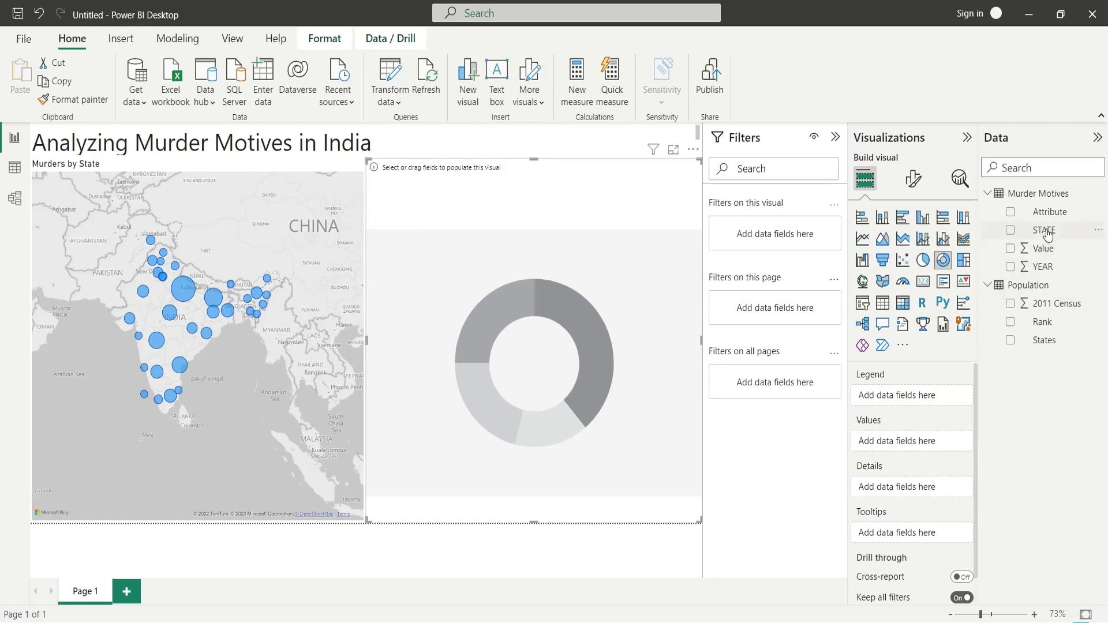
mouse_move(1049, 212)
mouse_down()
mouse_move(938, 405)
mouse_move(913, 400)
mouse_up()
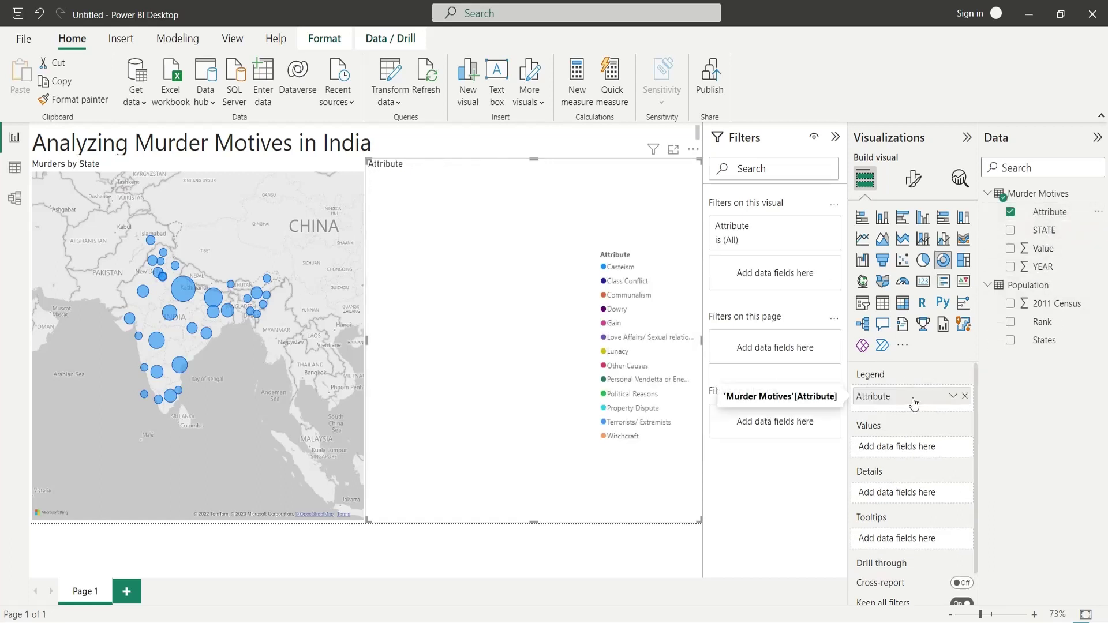
double_click(912, 401)
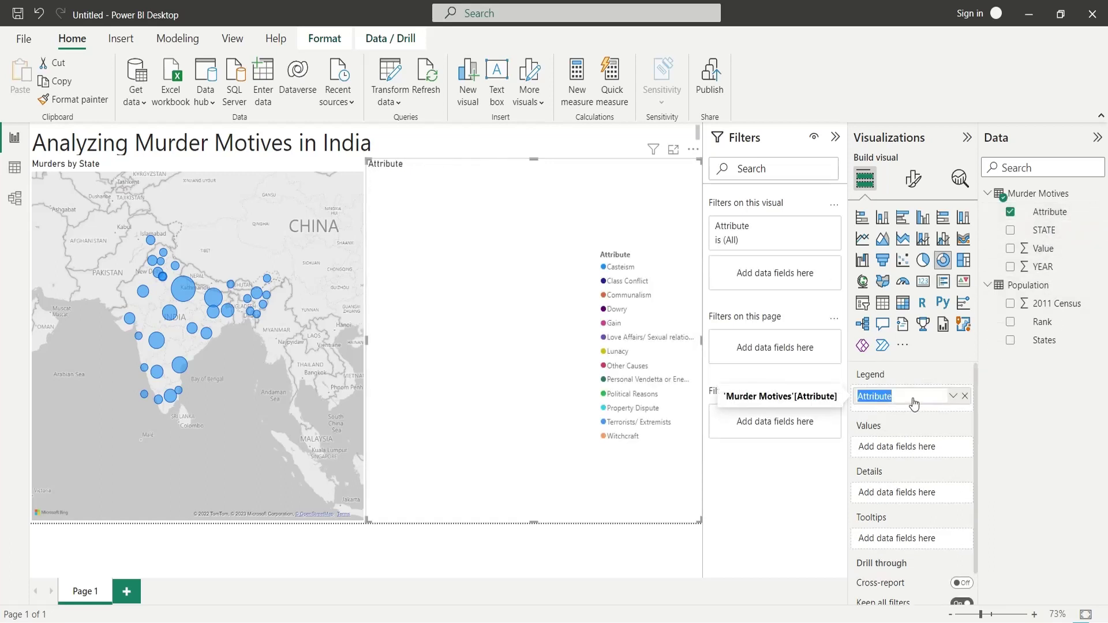
text(Motives)
key(Return)
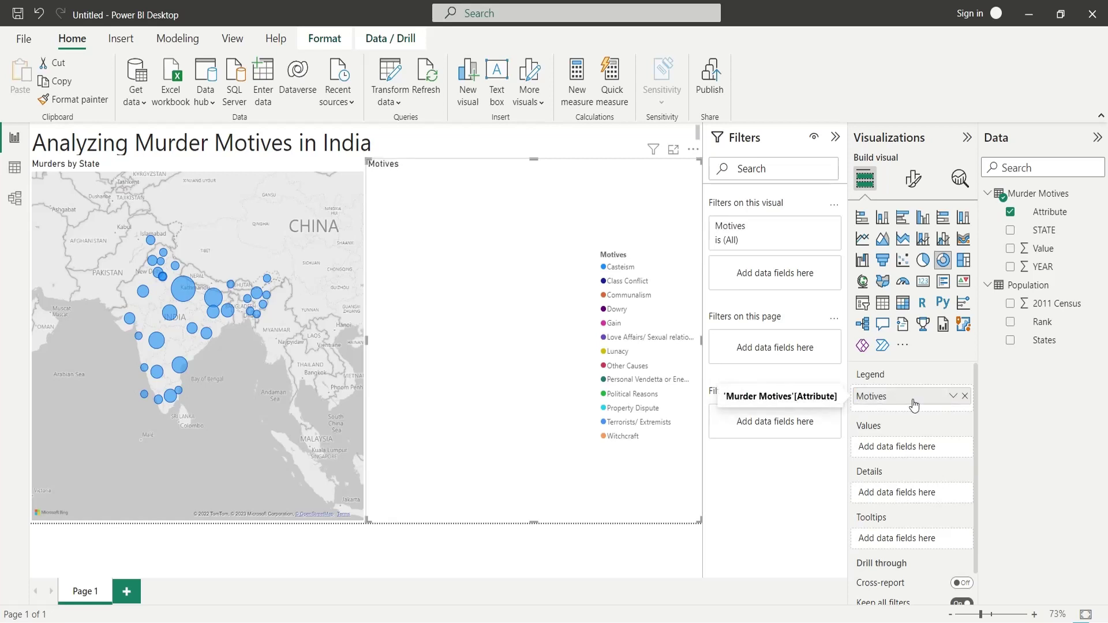
drag(1039, 249, 905, 449)
double_click(904, 448)
text(Murders)
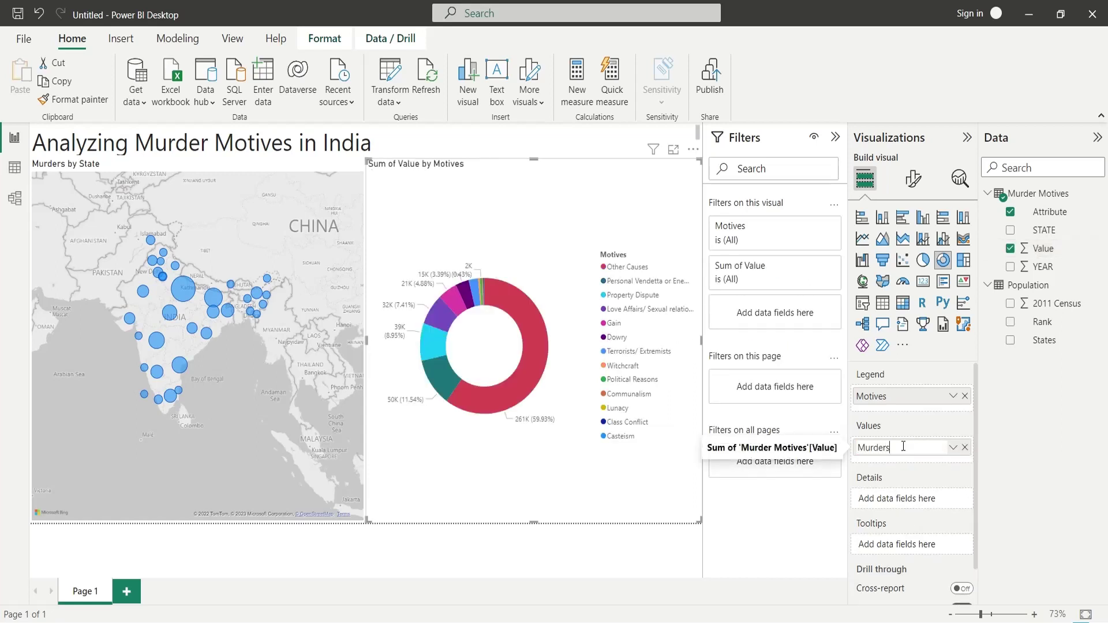
key(Return)
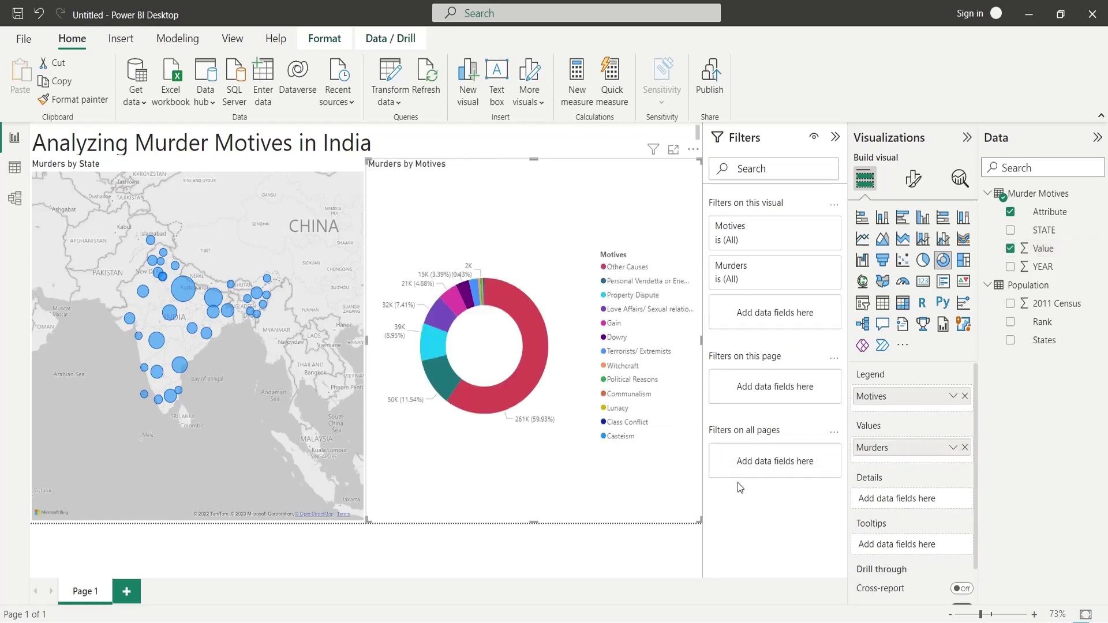
Step: Shrink the donut to the upper half beside the map and collapse the Filters pane
mouse_move(535, 519)
mouse_down()
mouse_move(536, 329)
mouse_move(533, 339)
mouse_up()
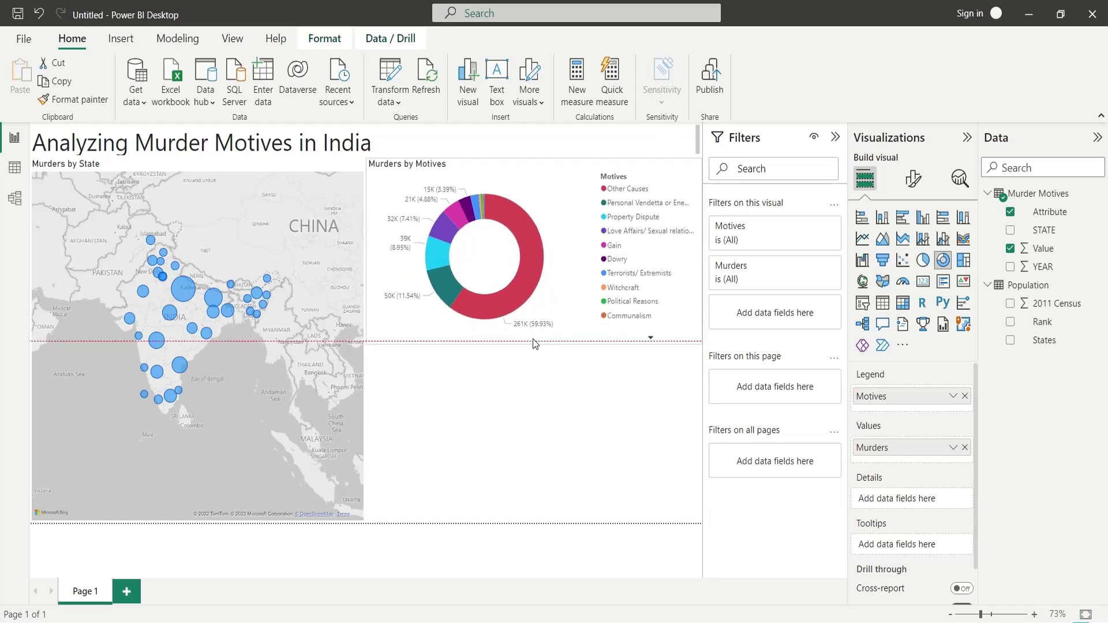
click(518, 382)
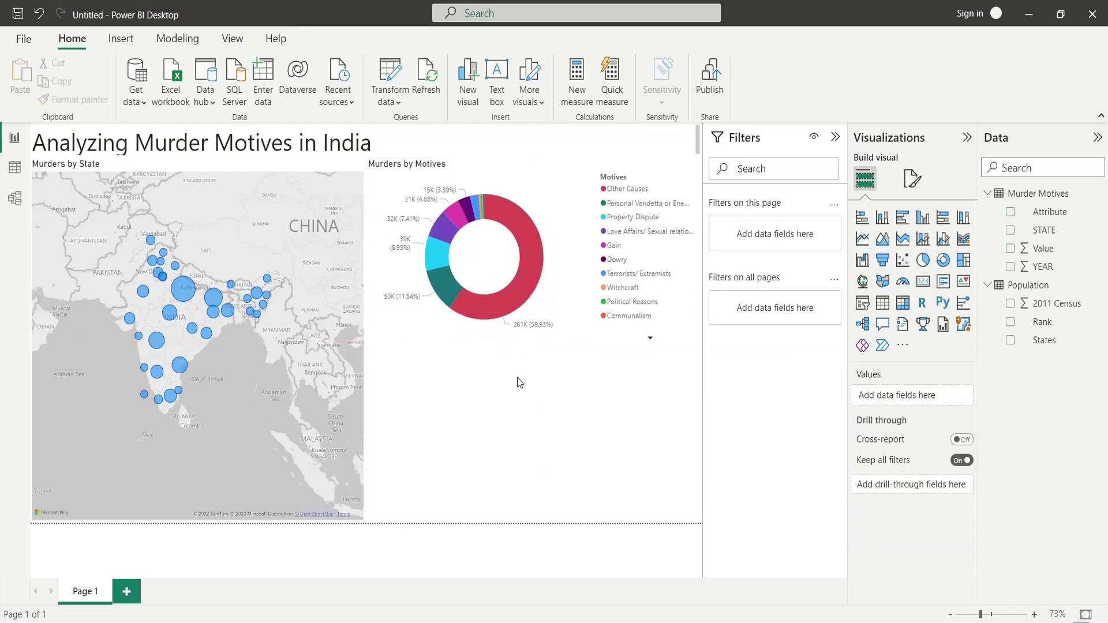
click(554, 350)
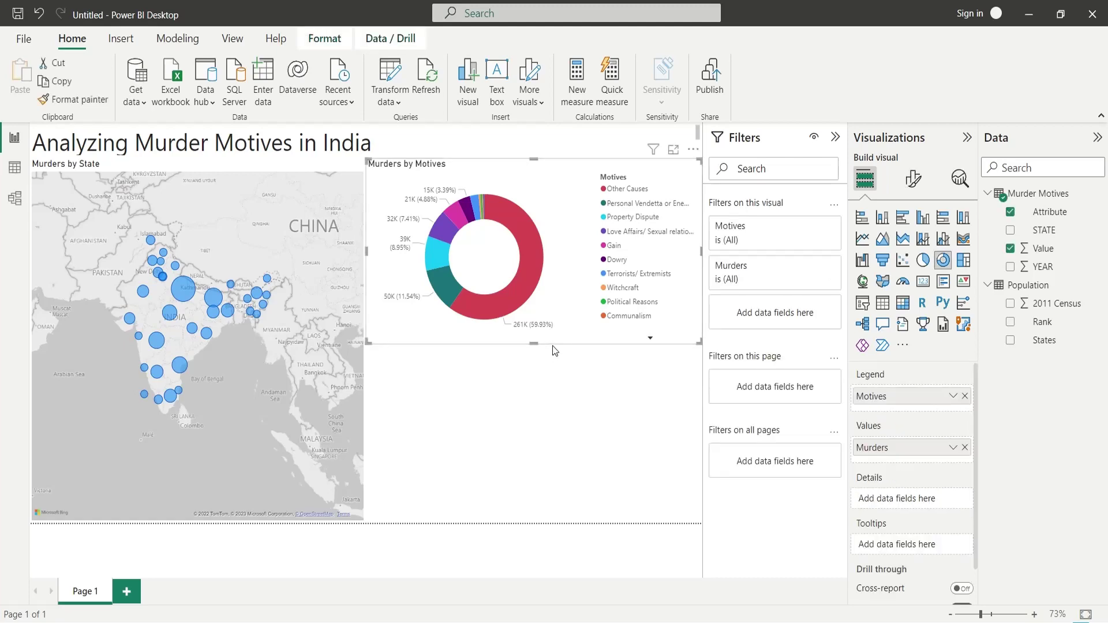
click(582, 368)
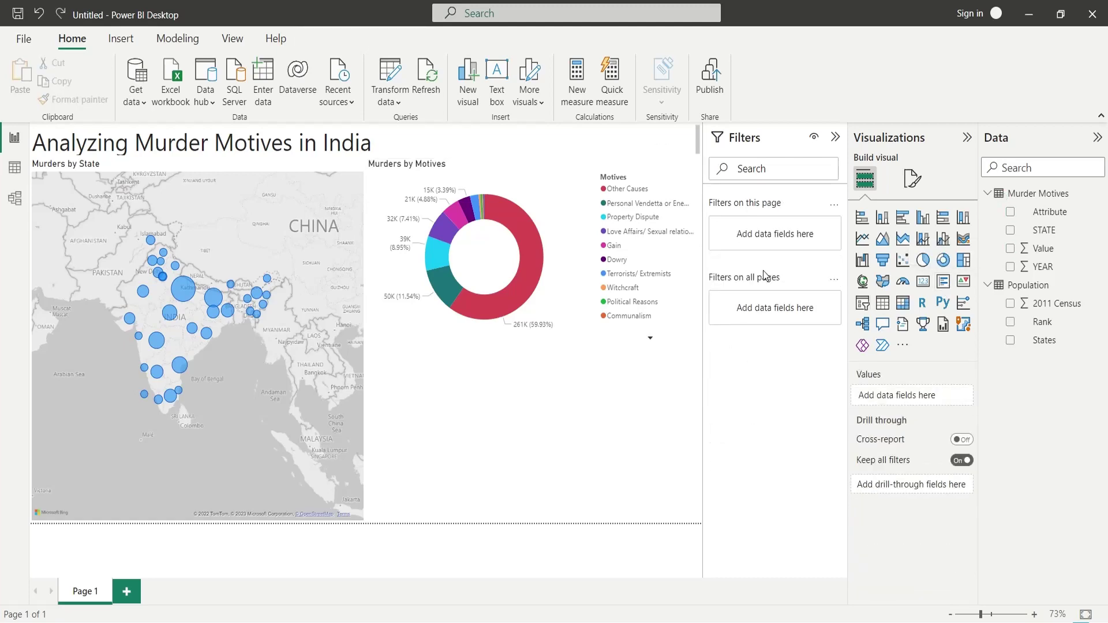
click(836, 137)
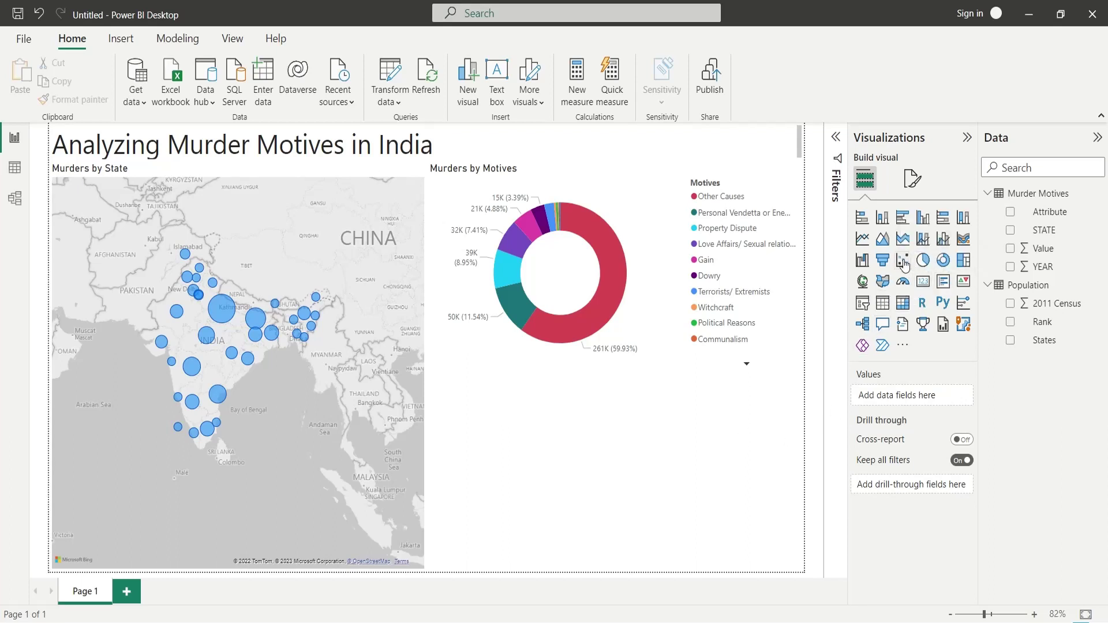
Step: Insert a scatter chart with States as Values and 2011 Census on the X axis, renamed Population
click(904, 258)
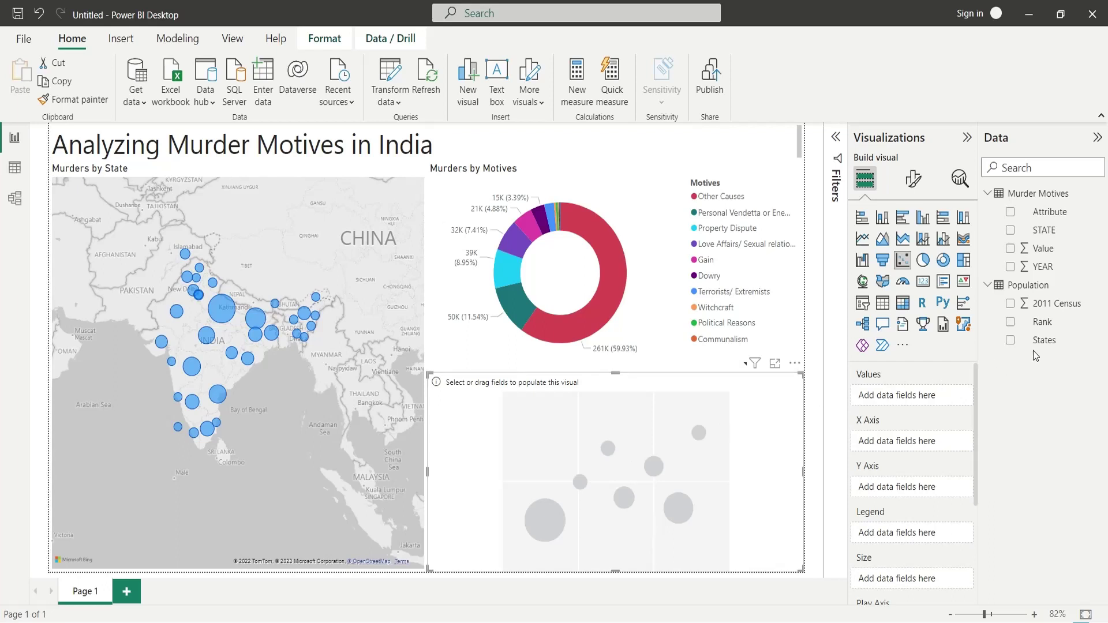
drag(1046, 341, 903, 400)
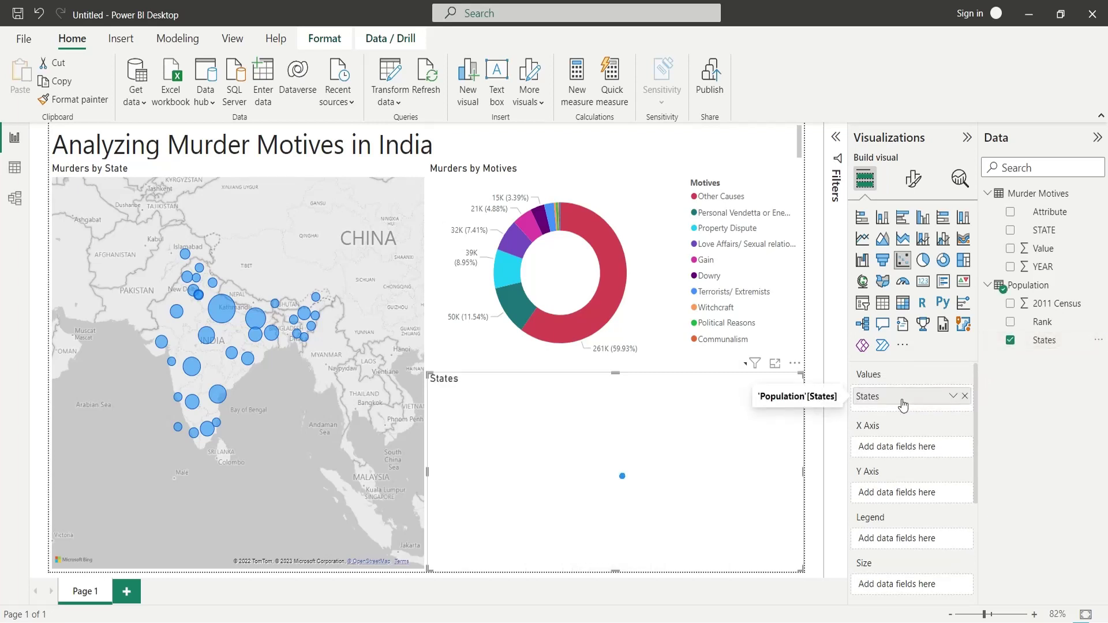
drag(1055, 304, 924, 444)
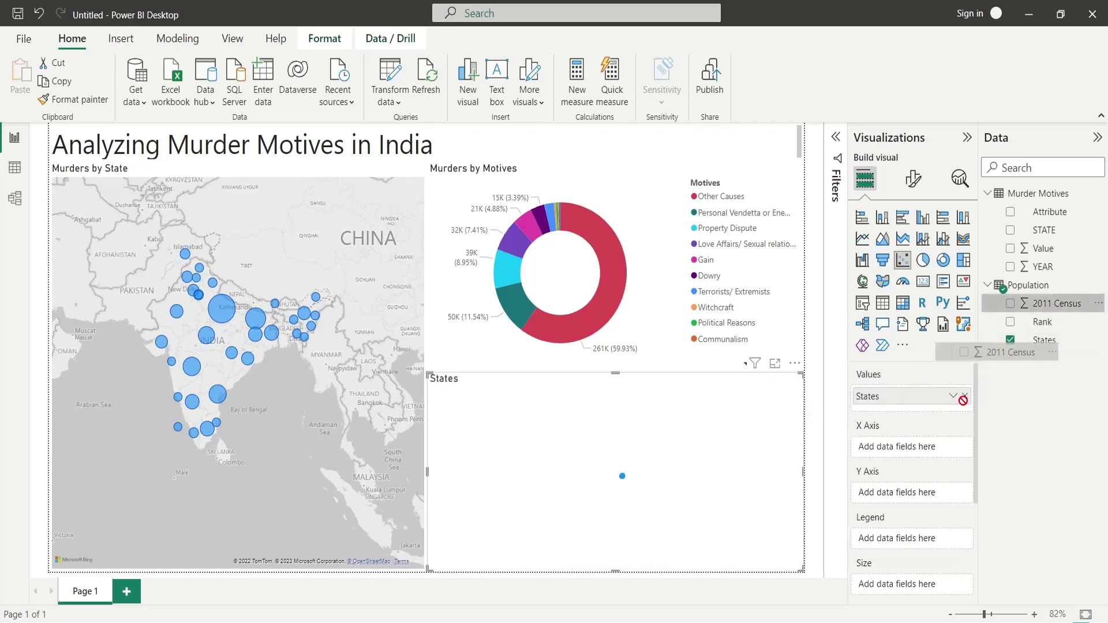
double_click(925, 445)
text(Population)
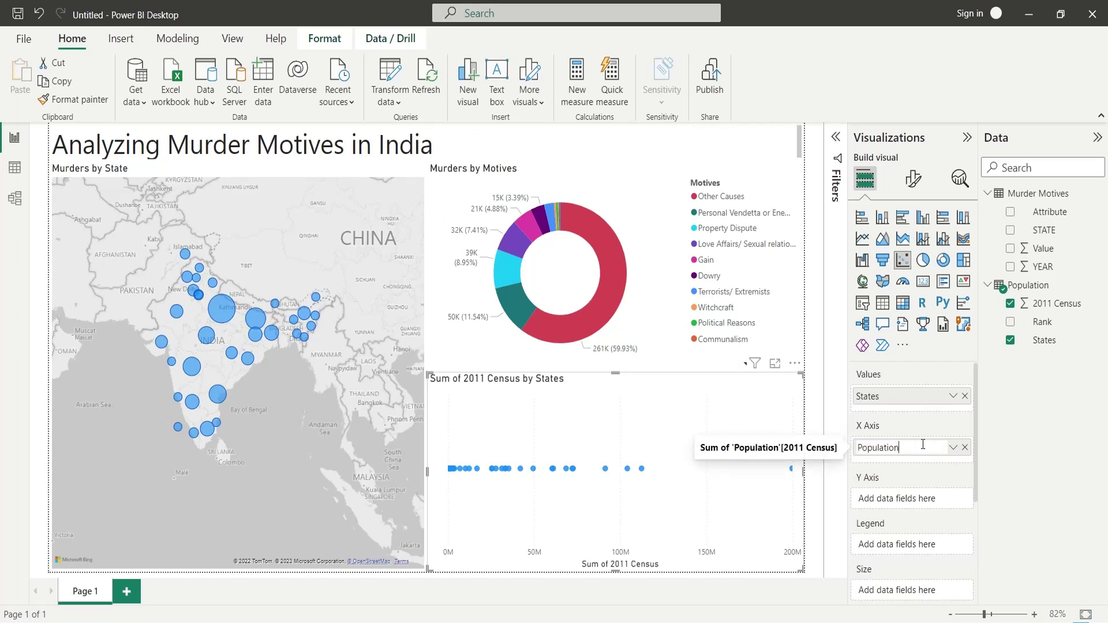
key(Return)
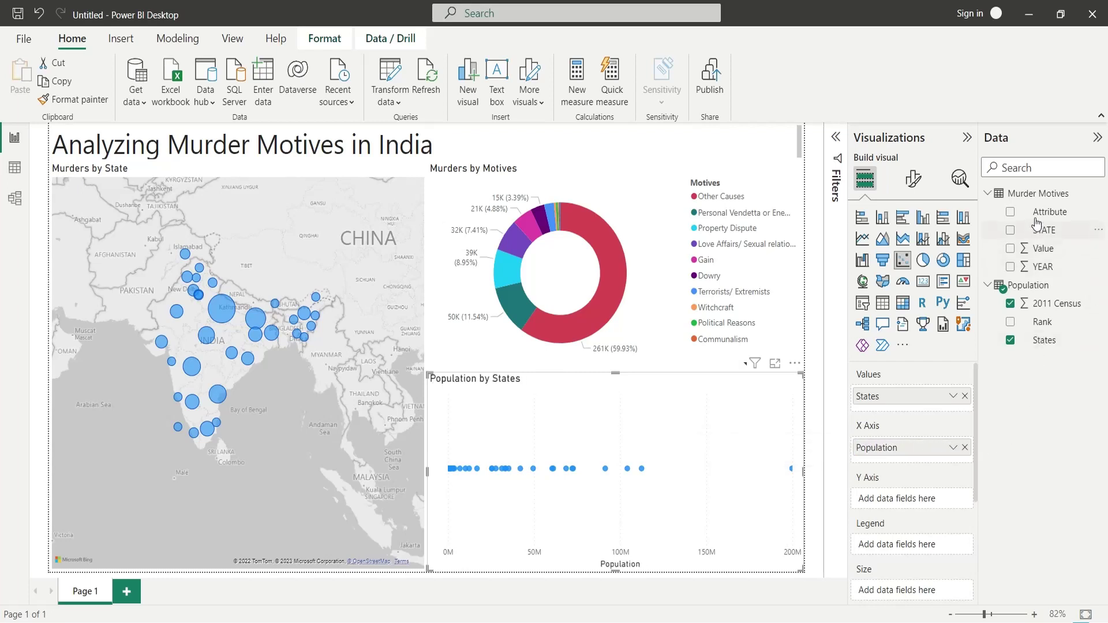
Step: Put Value on the scatter chart's Y axis and rename it Murders
drag(1039, 249, 914, 501)
double_click(914, 498)
text(Murders)
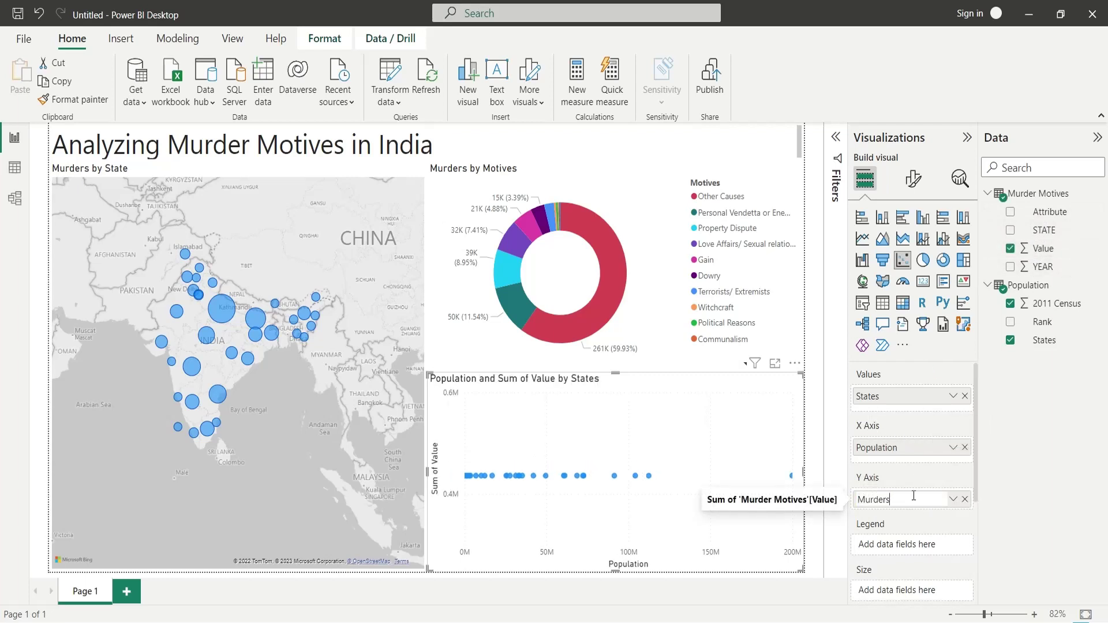
key(Return)
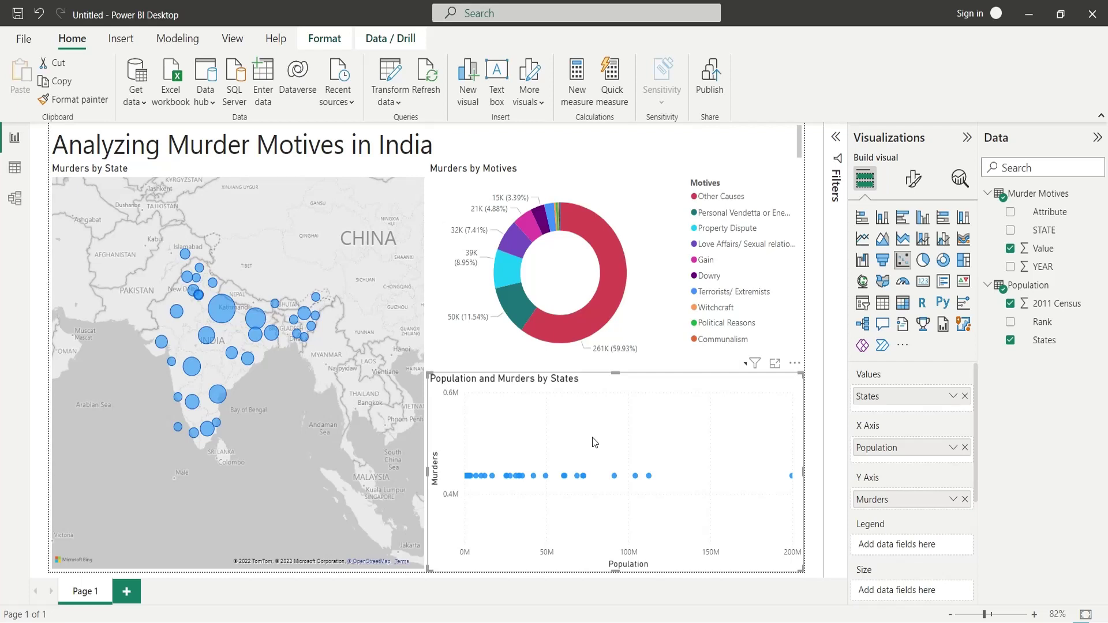
Step: In Model view, link Population States to Murder Motives STATE, then return to the report
click(15, 199)
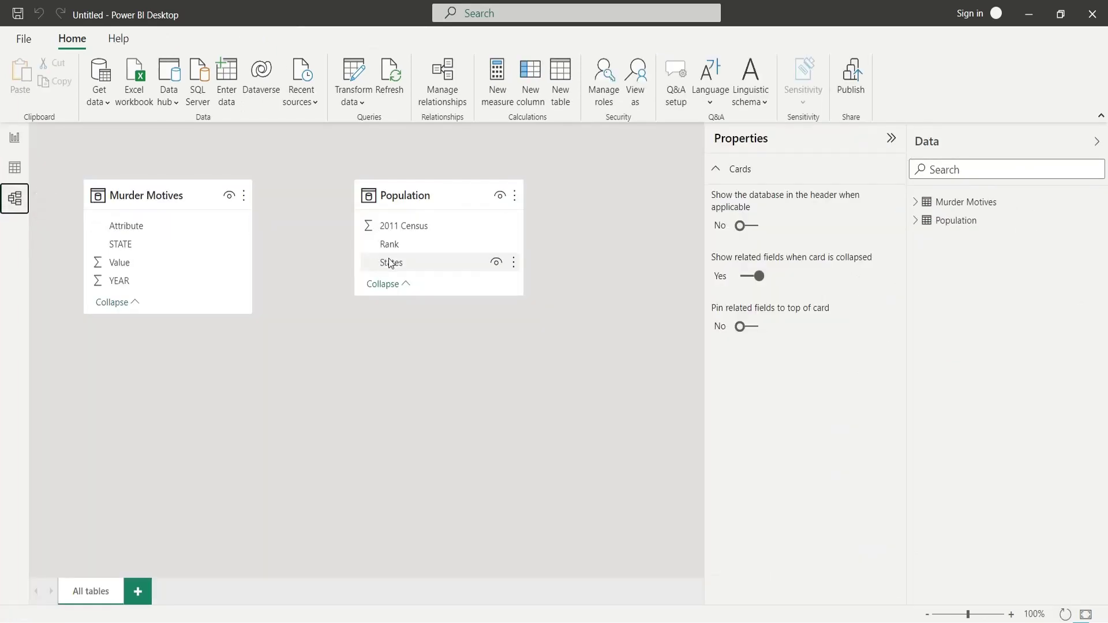
drag(388, 262, 166, 245)
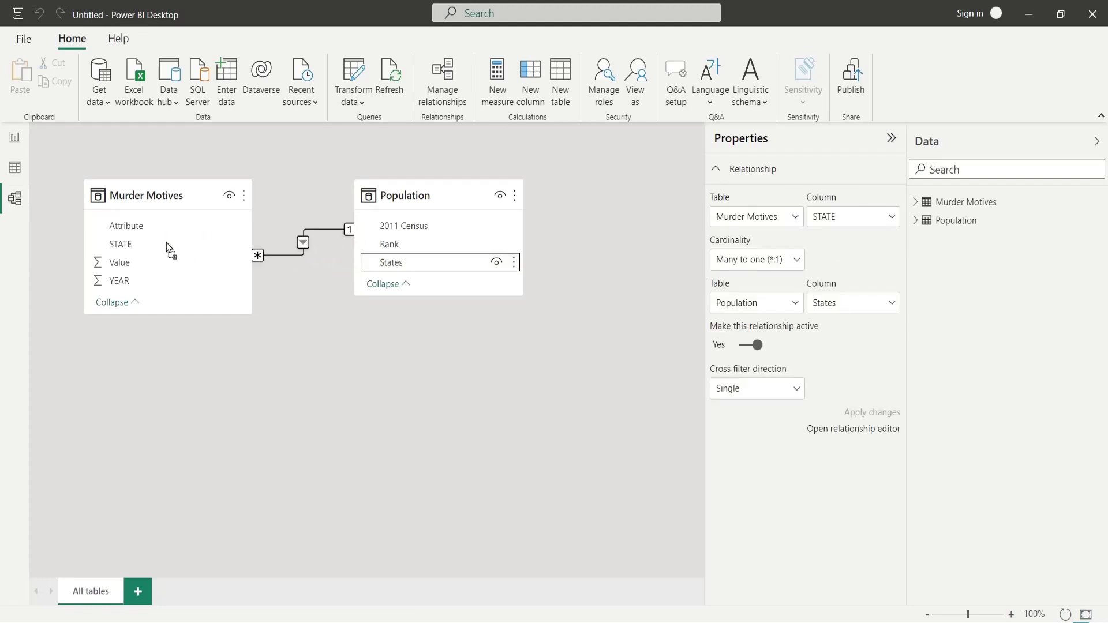
click(15, 139)
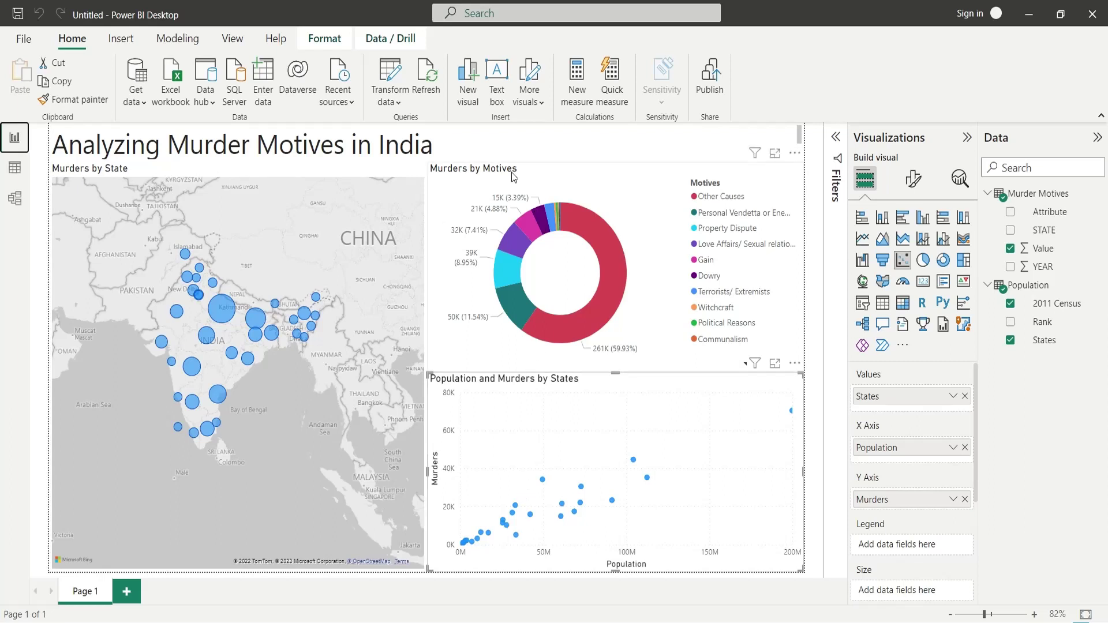
Step: Drag the title text box's right edge left so it ends just after the title
click(506, 153)
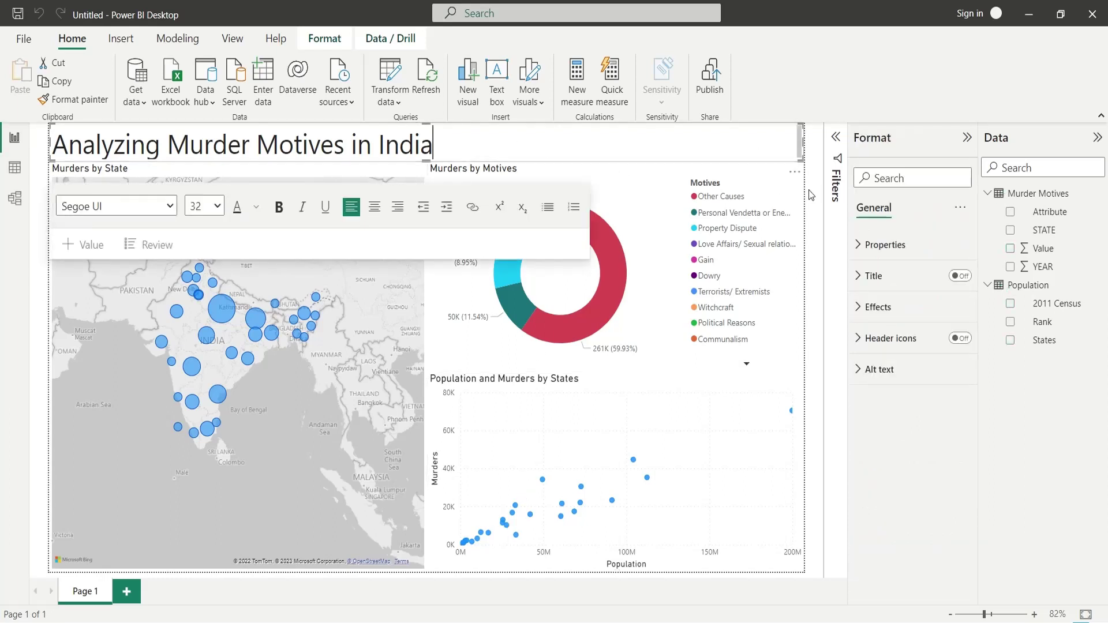
click(817, 196)
click(496, 148)
drag(495, 147, 452, 139)
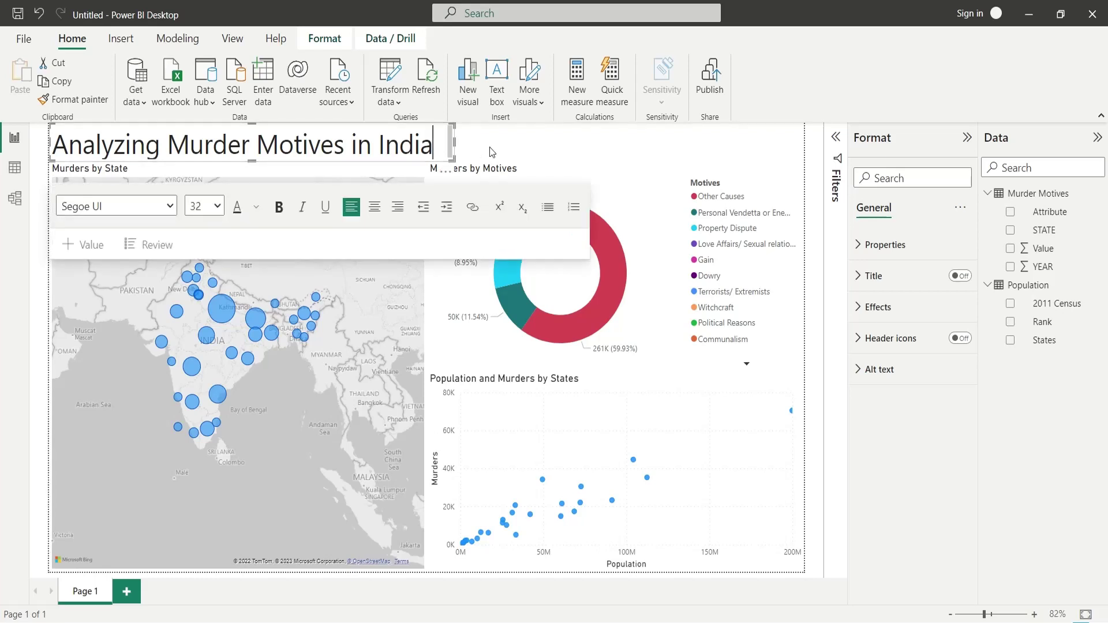
click(489, 152)
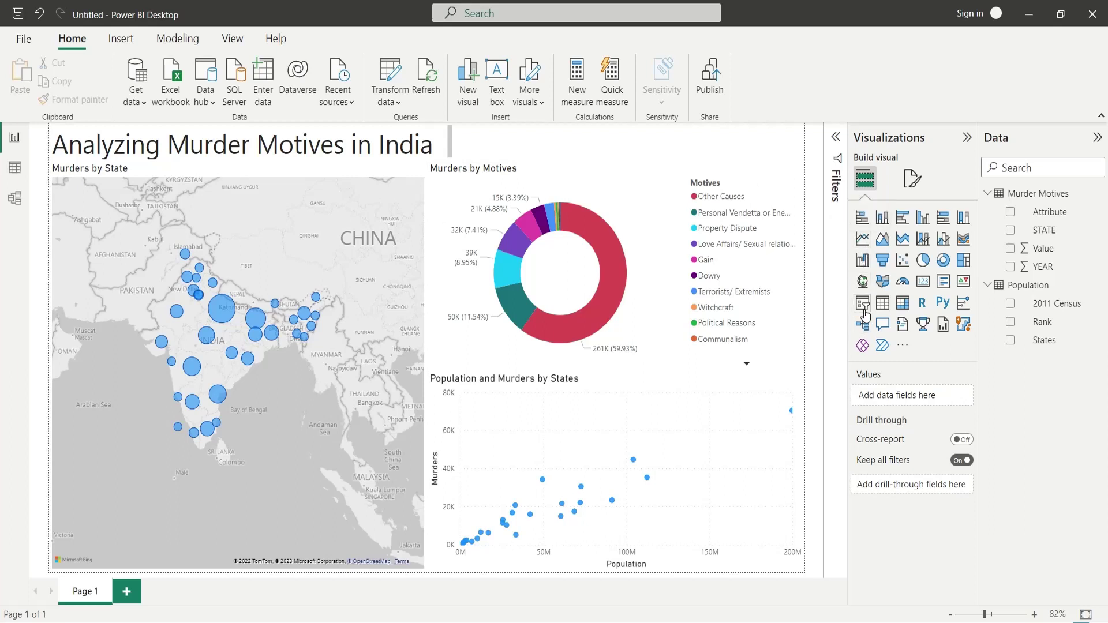
Step: Add a YEAR slicer and size it as a thin strip beside the title
click(863, 303)
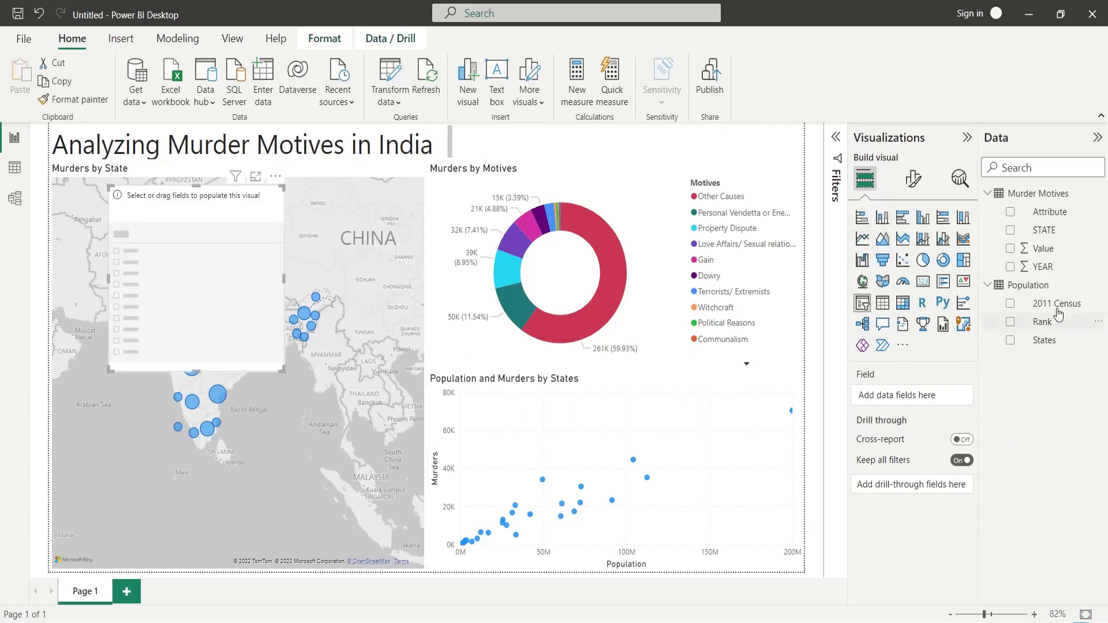
mouse_move(1046, 267)
mouse_down()
mouse_move(805, 305)
mouse_move(918, 401)
mouse_up()
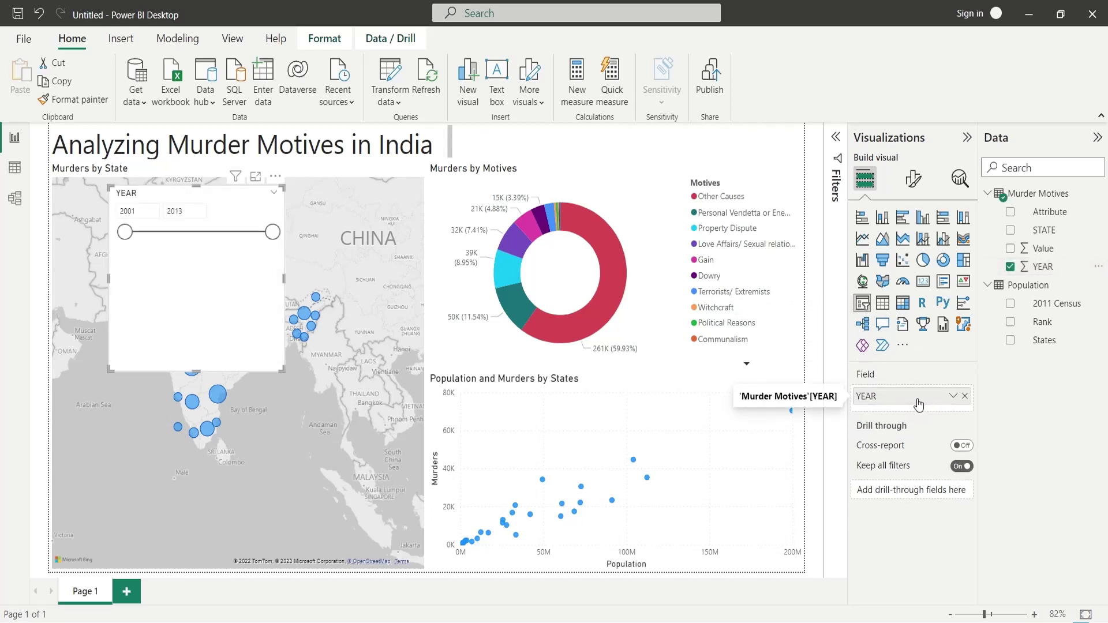
drag(237, 295, 751, 238)
mouse_move(705, 310)
mouse_down()
mouse_move(688, 152)
mouse_move(448, 140)
mouse_up()
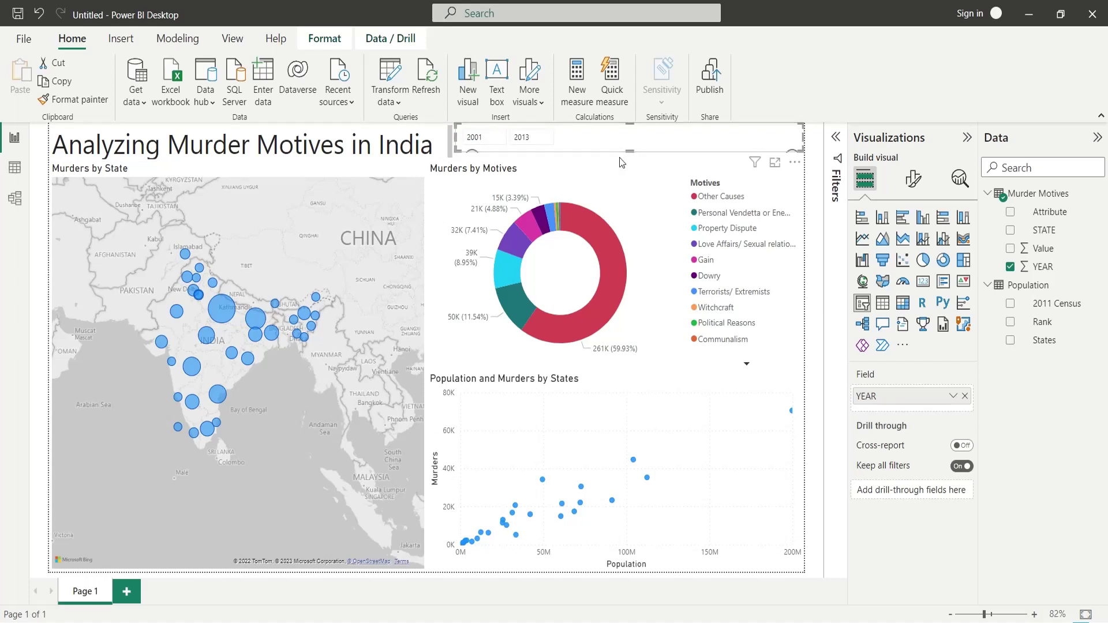
drag(630, 152, 632, 163)
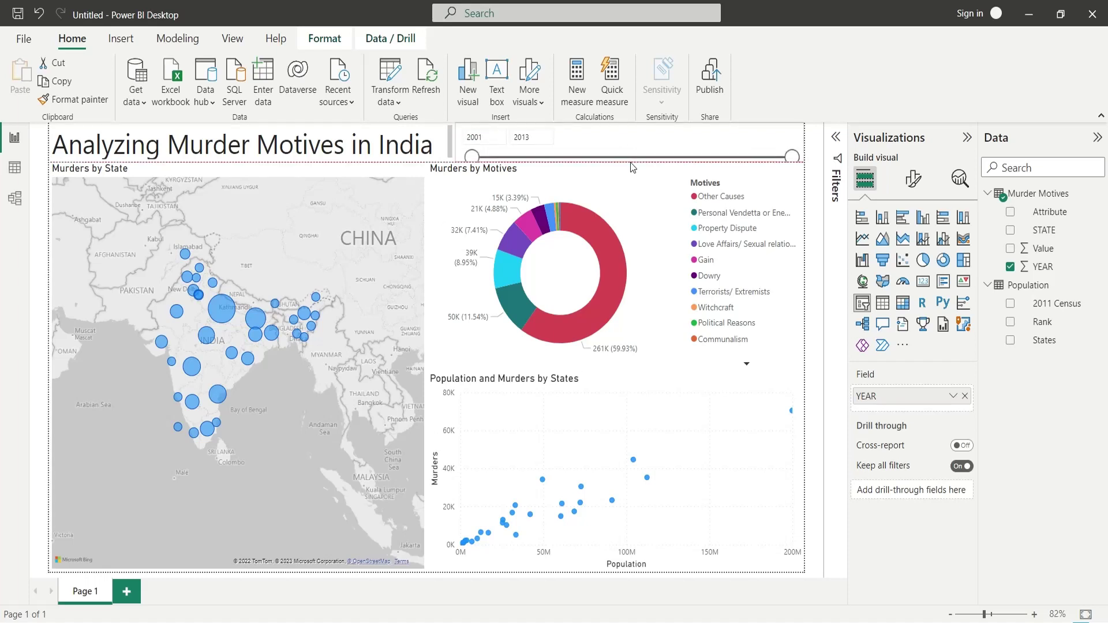
Step: Lower the top edges of the motives donut and state map below the slicer
click(476, 193)
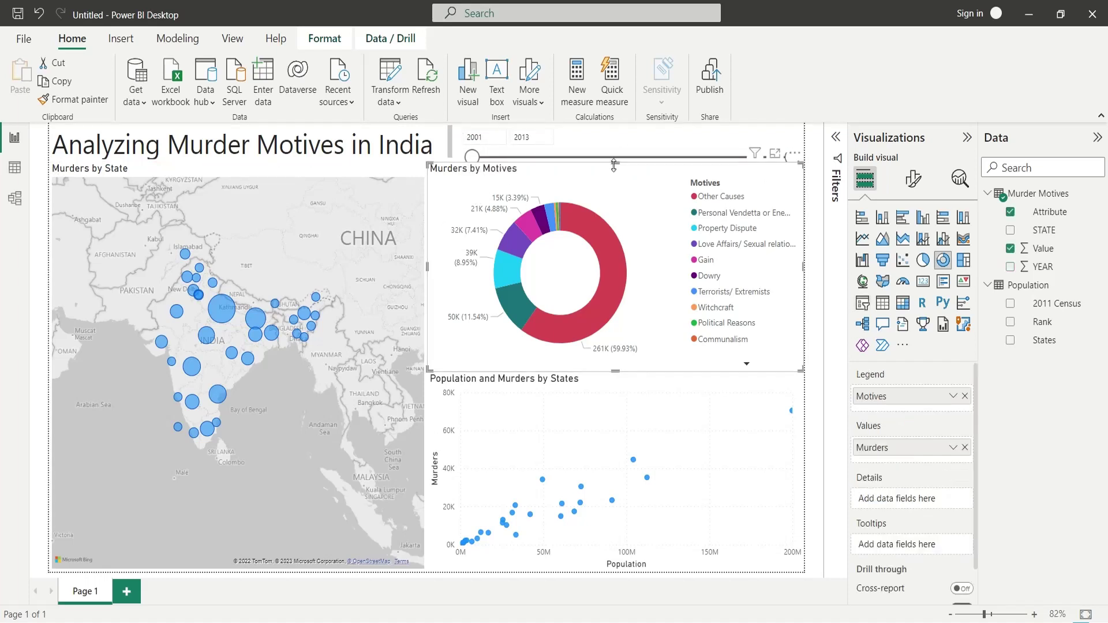
drag(614, 165, 613, 175)
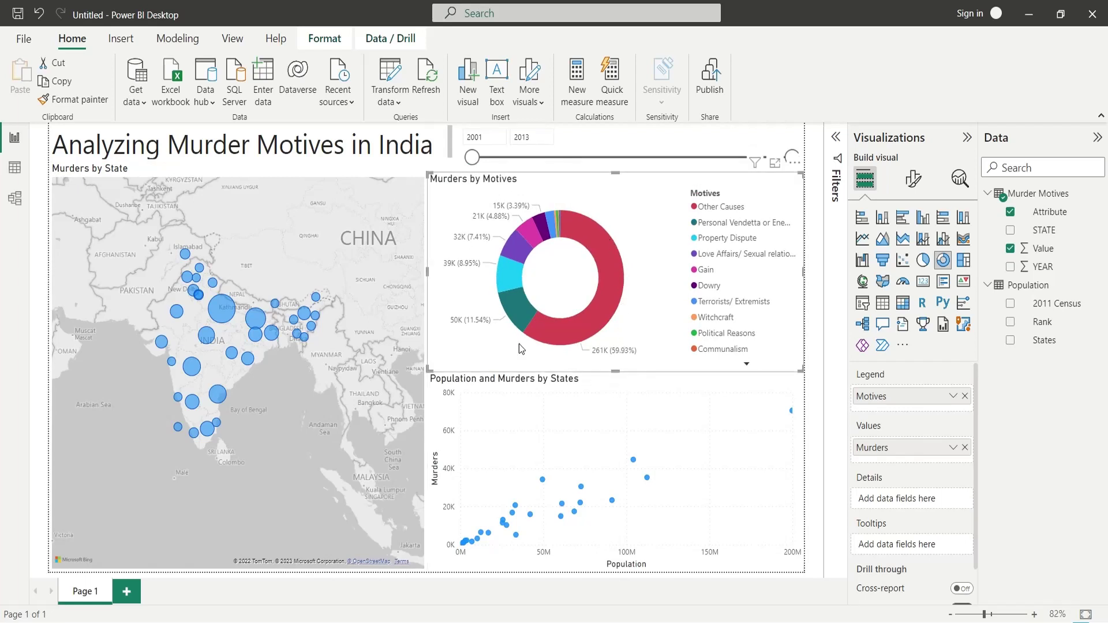
click(290, 176)
mouse_move(239, 161)
mouse_down()
mouse_move(239, 172)
mouse_move(256, 172)
mouse_up()
click(303, 148)
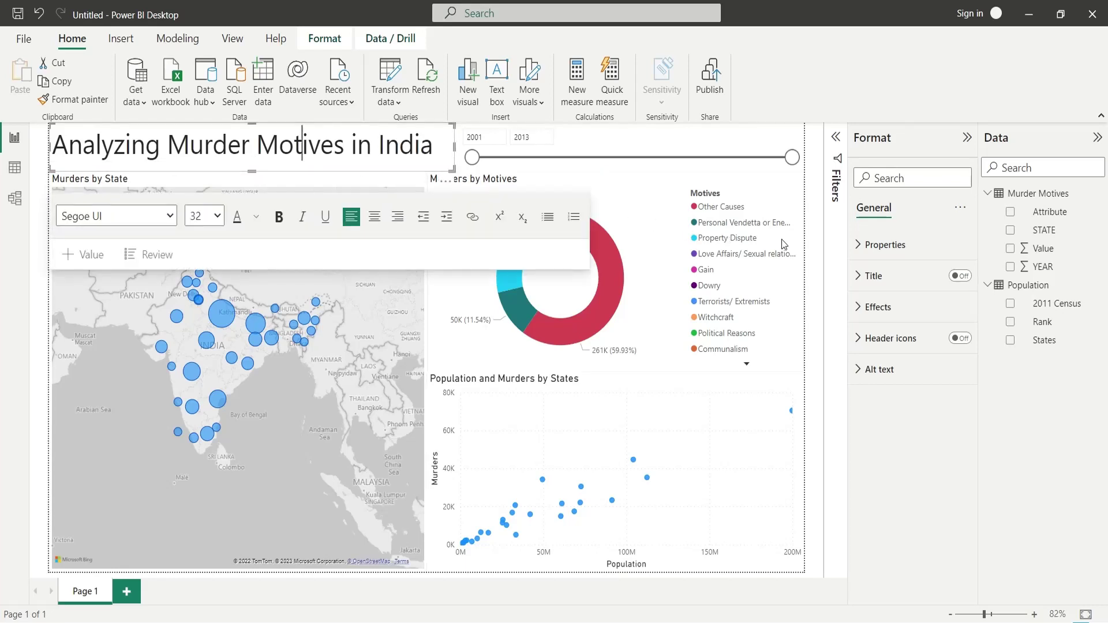
click(817, 245)
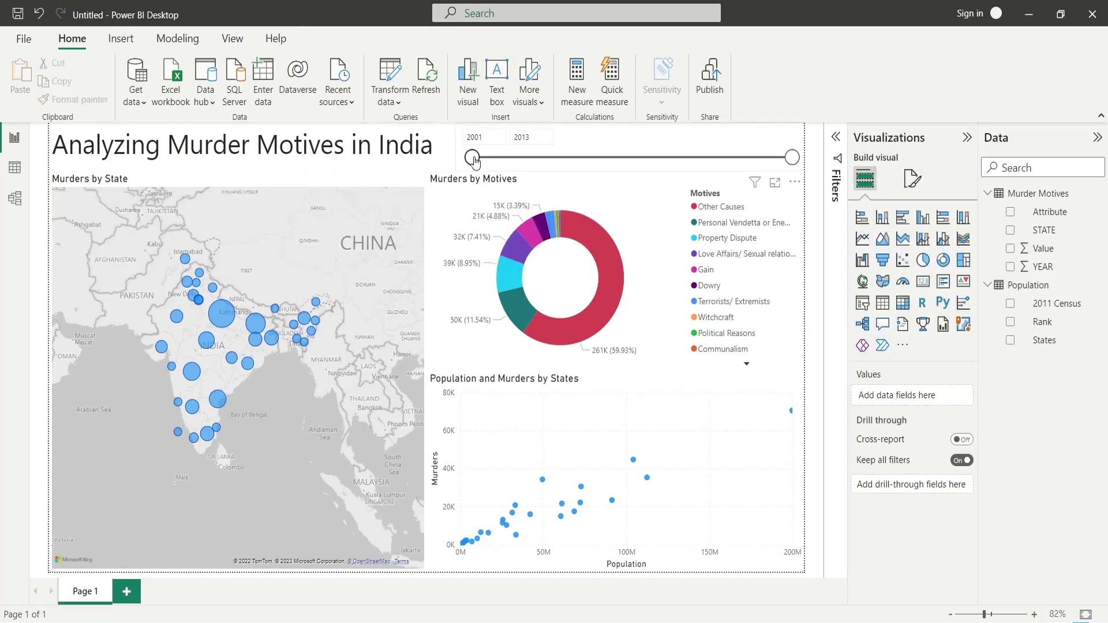
drag(474, 161, 507, 162)
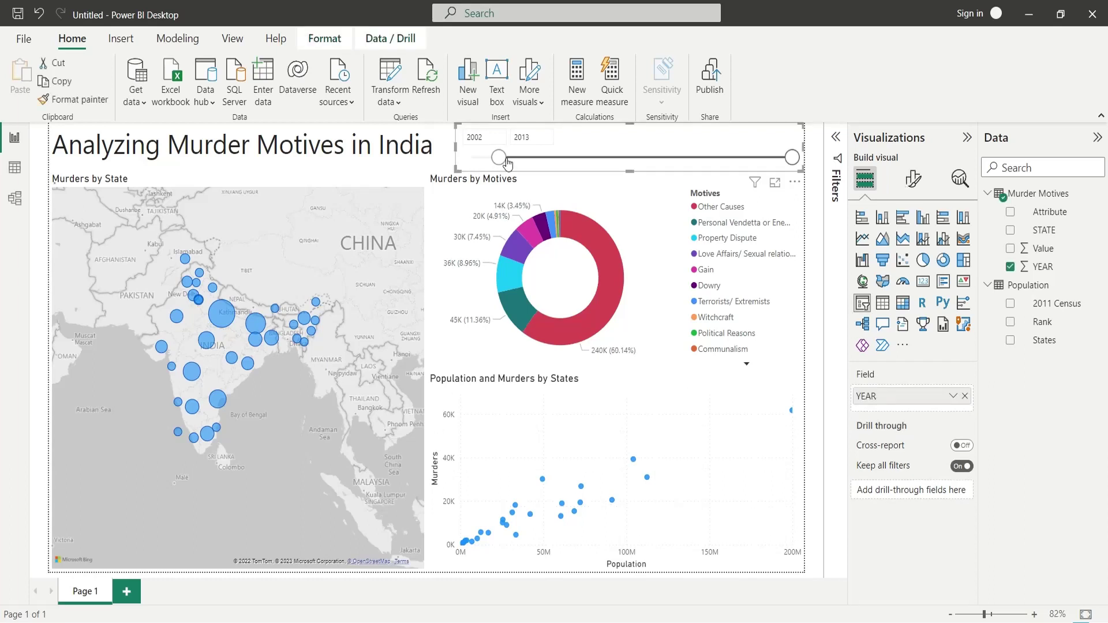
drag(507, 159, 796, 165)
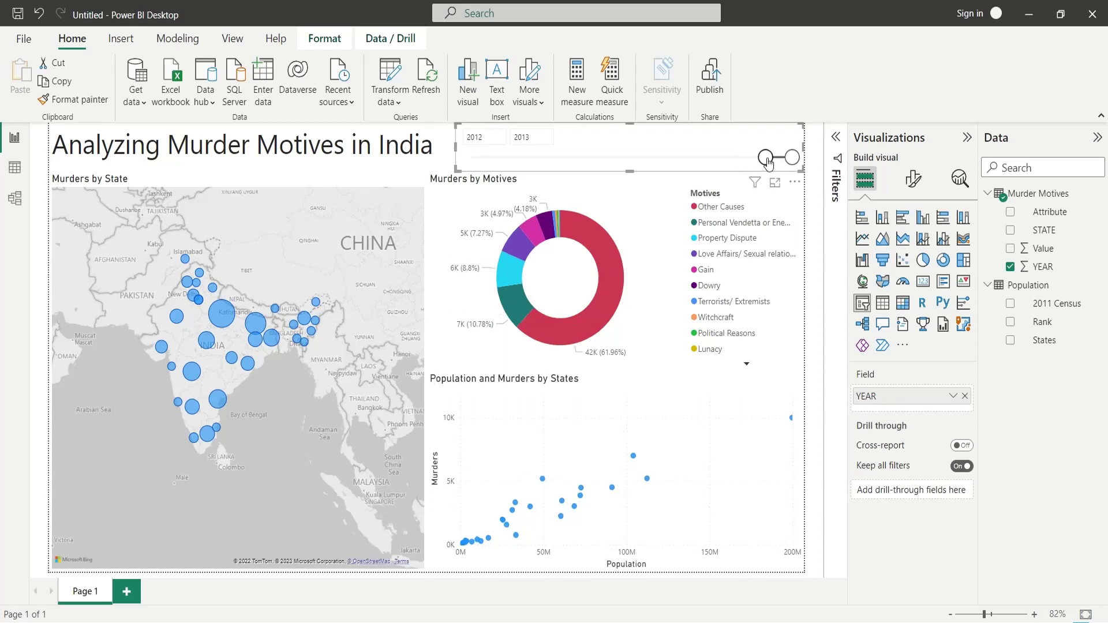
key(Left)
key(Left)
key(Left)
key(Left)
key(Left)
key(Left)
mouse_move(793, 157)
mouse_down()
mouse_move(525, 159)
mouse_move(792, 157)
mouse_up()
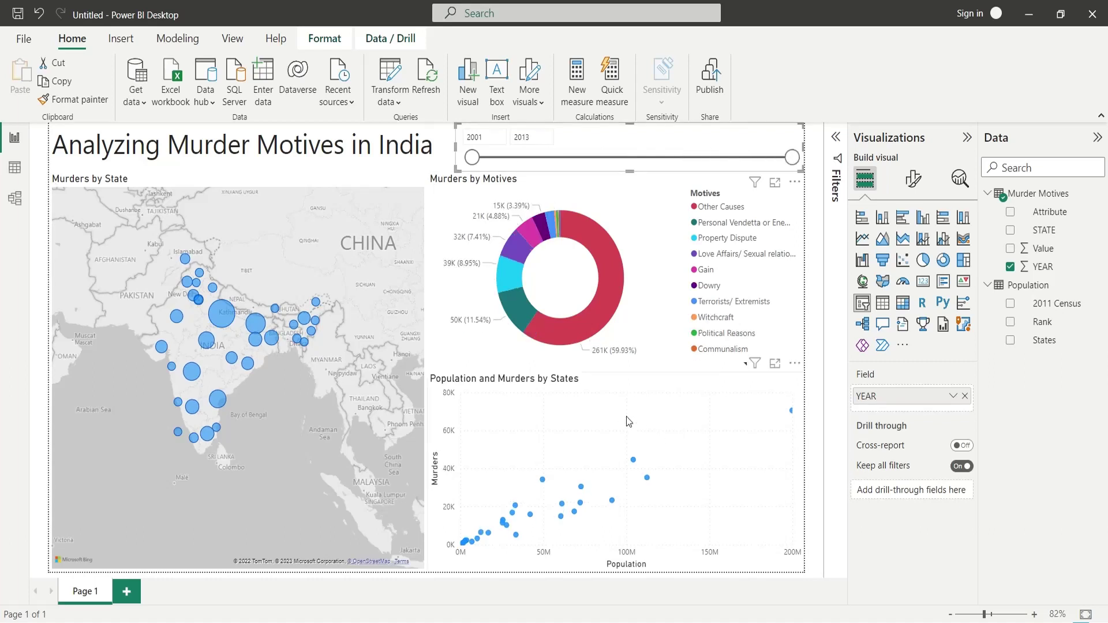
Step: Pick Bihar and four other state points in the scatter chart to cross-filter the map and donut
click(634, 463)
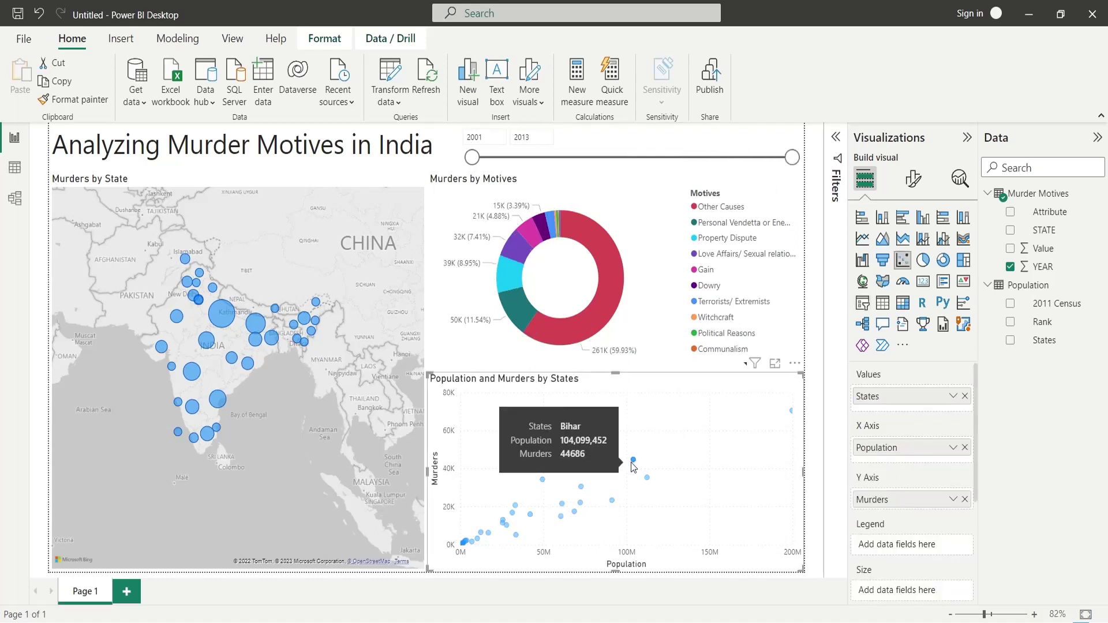
click(648, 478)
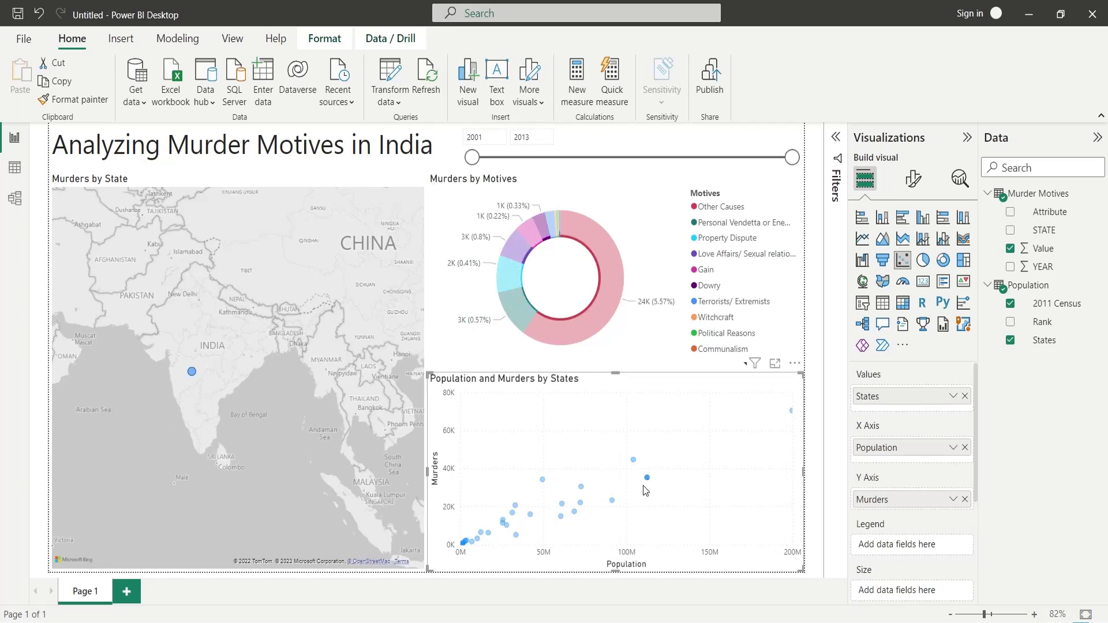
click(580, 503)
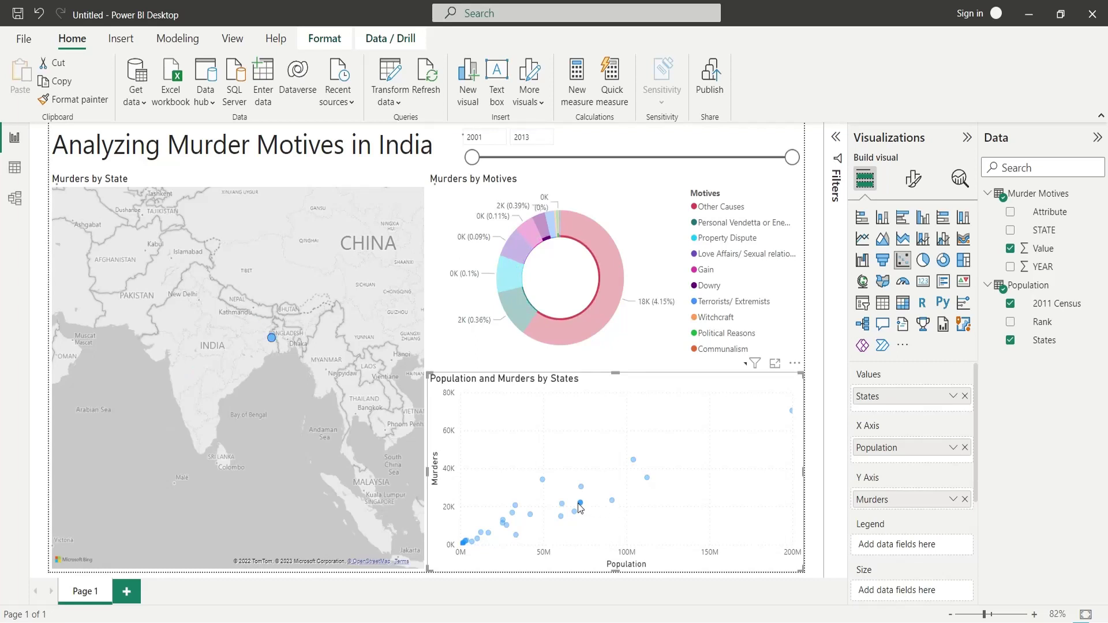
click(464, 544)
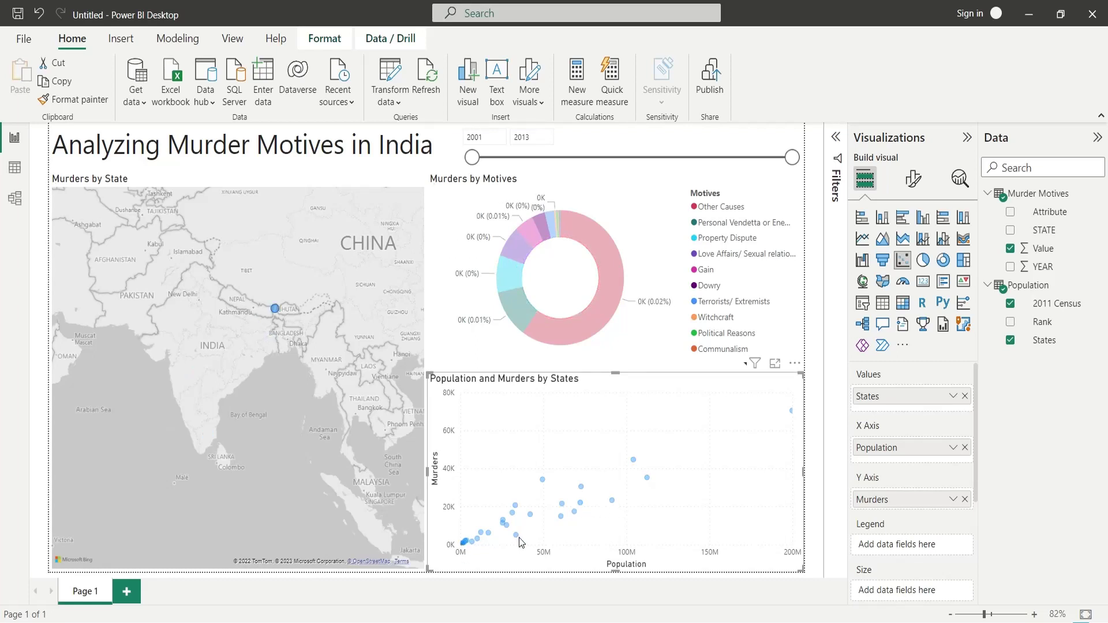
click(791, 412)
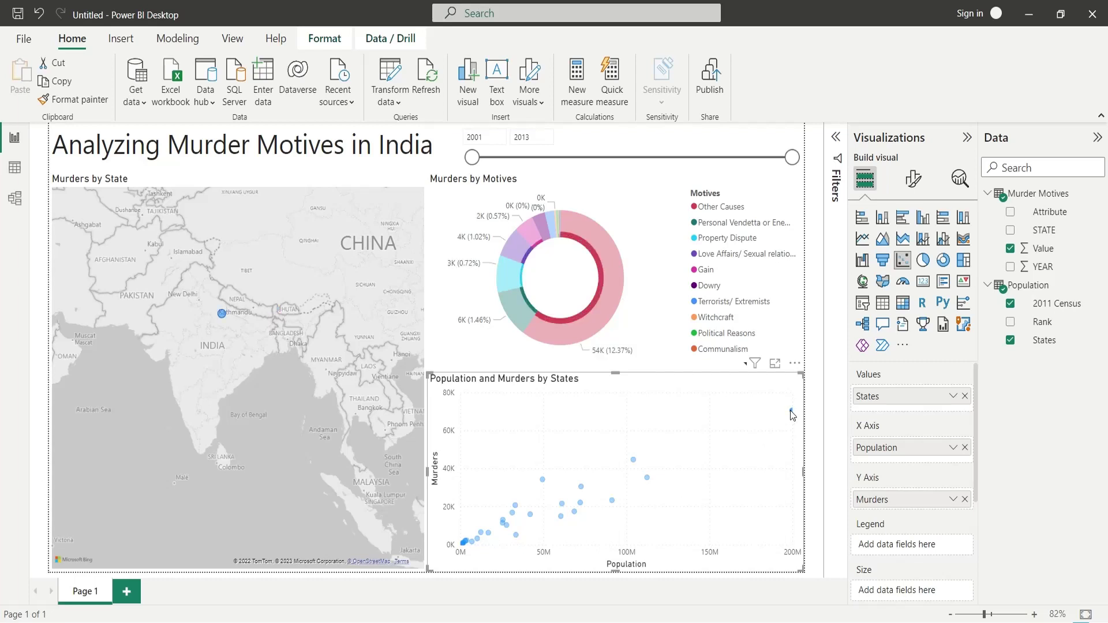